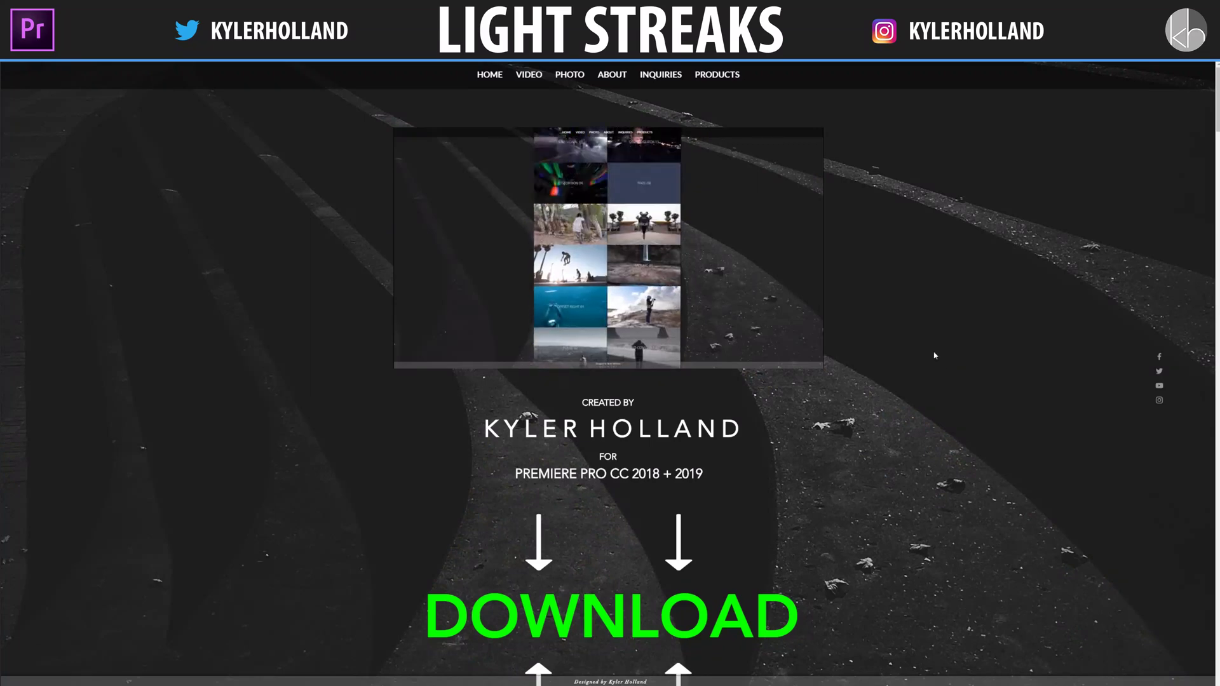
- Look through the video transitions pack page, from the download section to the glitch transition previews
{"action": "middle_click", "coordinate": [932, 290]}
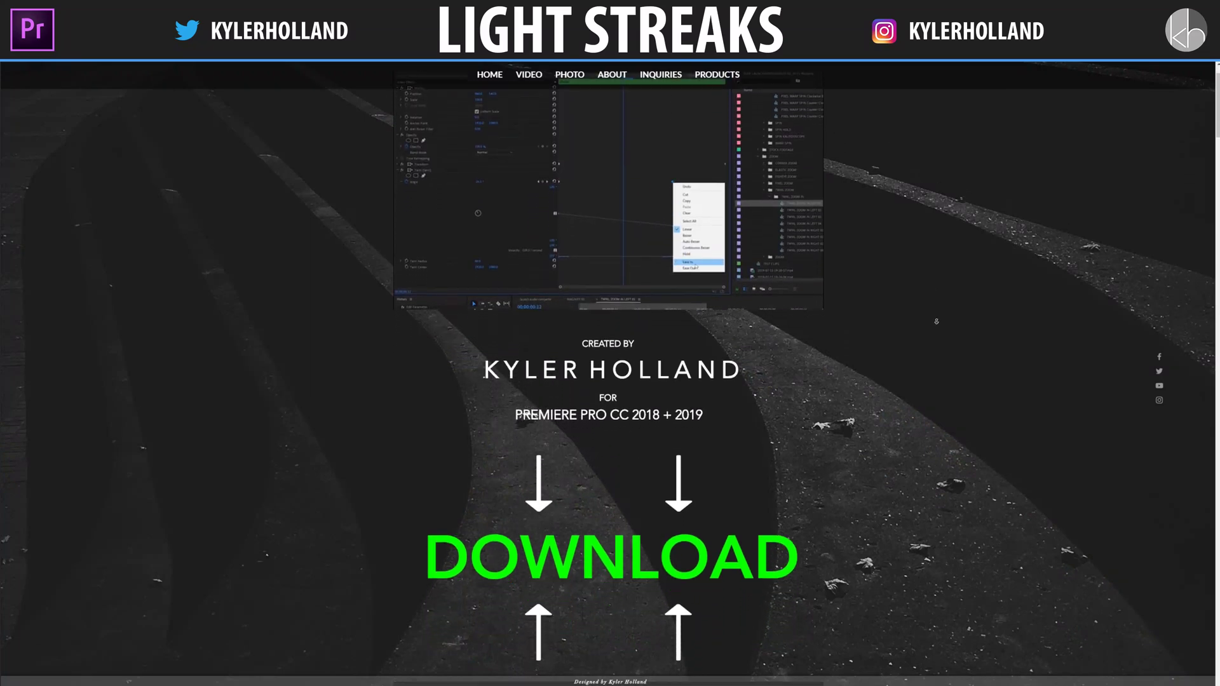
{"action": "scroll", "coordinate": [934, 305], "scroll_direction": "down", "scroll_amount": 5}
{"action": "scroll", "coordinate": [937, 327], "scroll_direction": "down", "scroll_amount": 9}
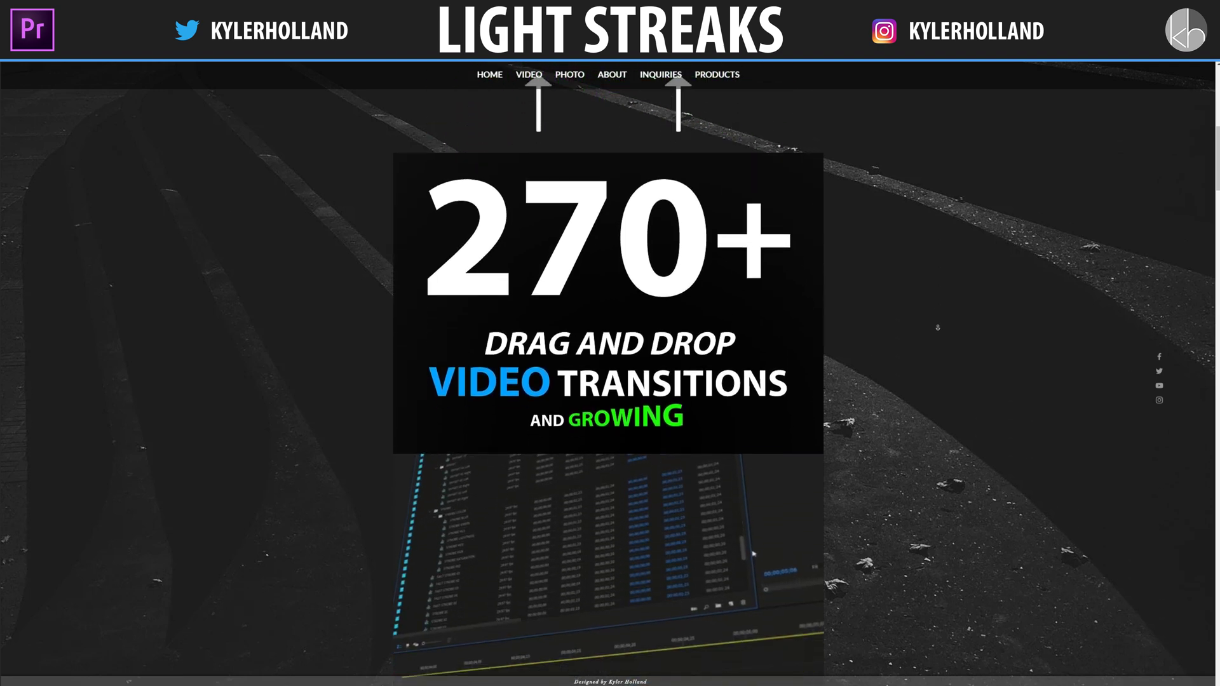
{"action": "scroll", "coordinate": [937, 327], "scroll_direction": "down", "scroll_amount": 7}
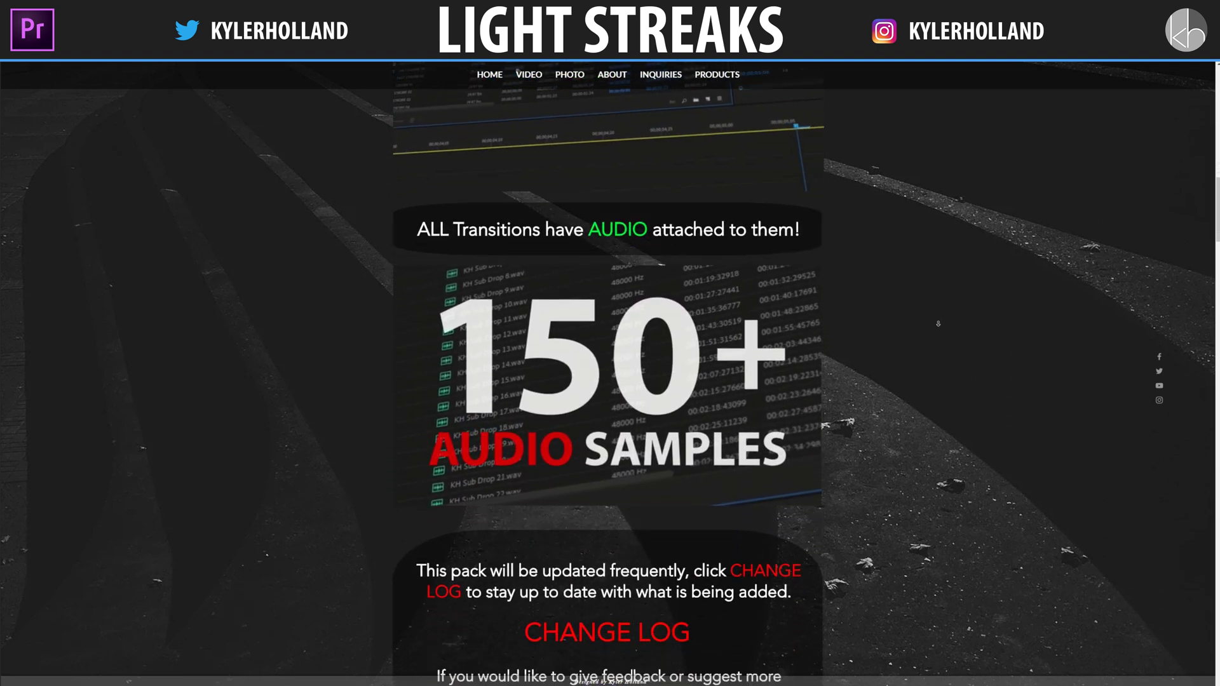
{"action": "scroll", "coordinate": [938, 324], "scroll_direction": "down", "scroll_amount": 7}
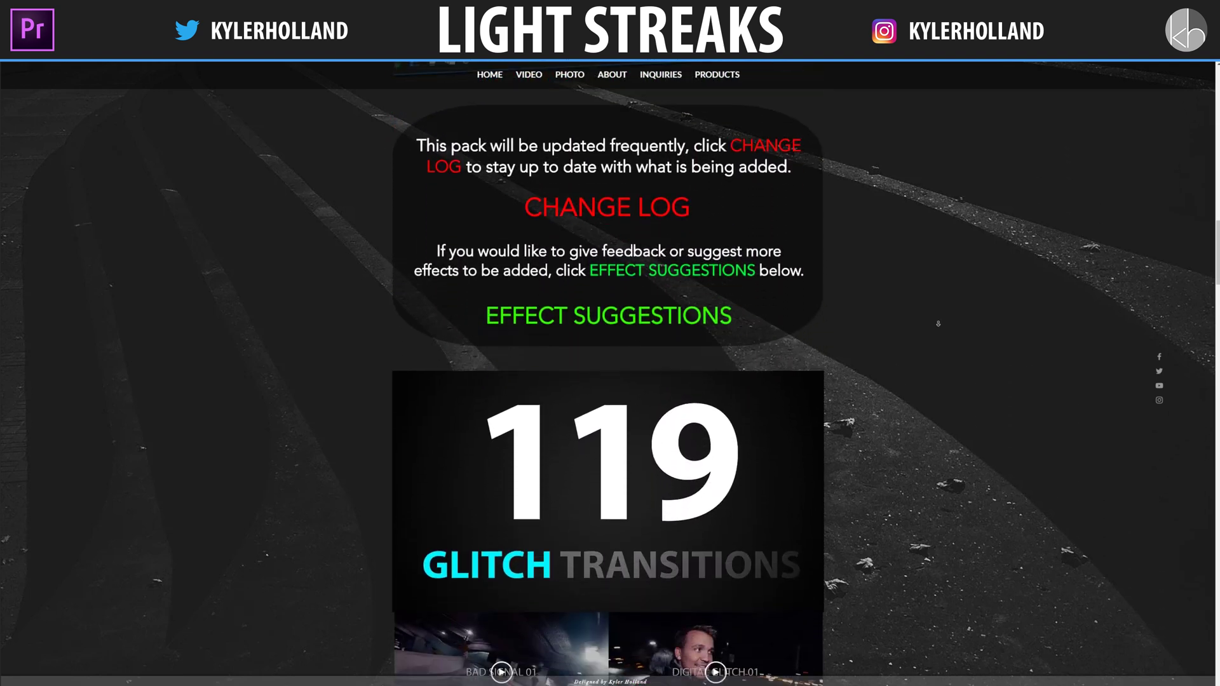
{"action": "scroll", "coordinate": [938, 324], "scroll_direction": "down", "scroll_amount": 6}
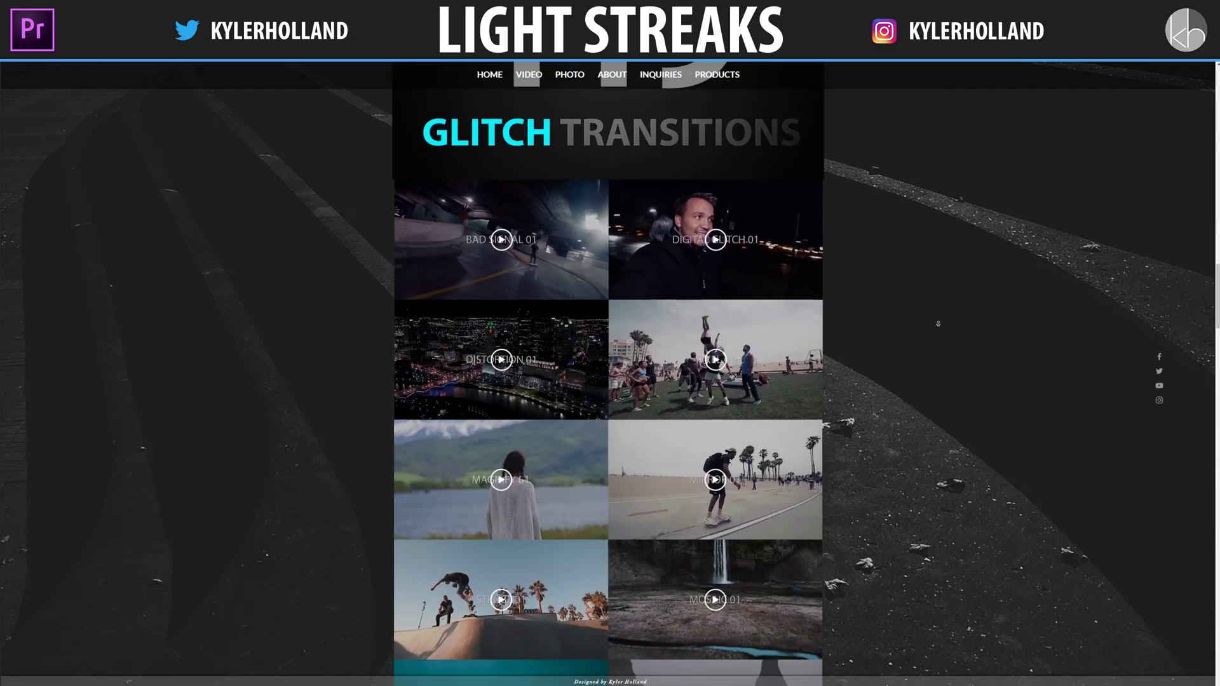
{"action": "scroll", "coordinate": [943, 383], "scroll_direction": "up", "scroll_amount": 15}
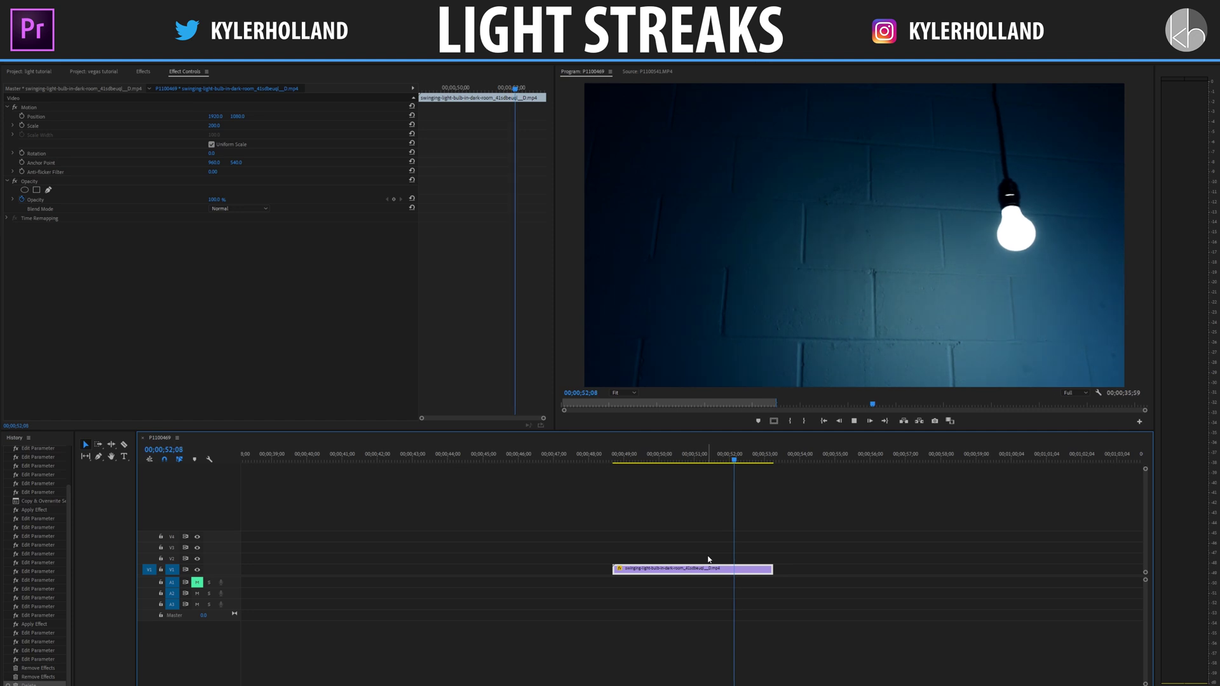
- In Premiere Pro, duplicate the swinging light bulb clip onto track V2 and apply the Mosaic effect to the copy
{"action": "left_click_drag", "start_coordinate": [703, 573], "coordinate": [705, 562]}
{"action": "left_click", "coordinate": [704, 562]}
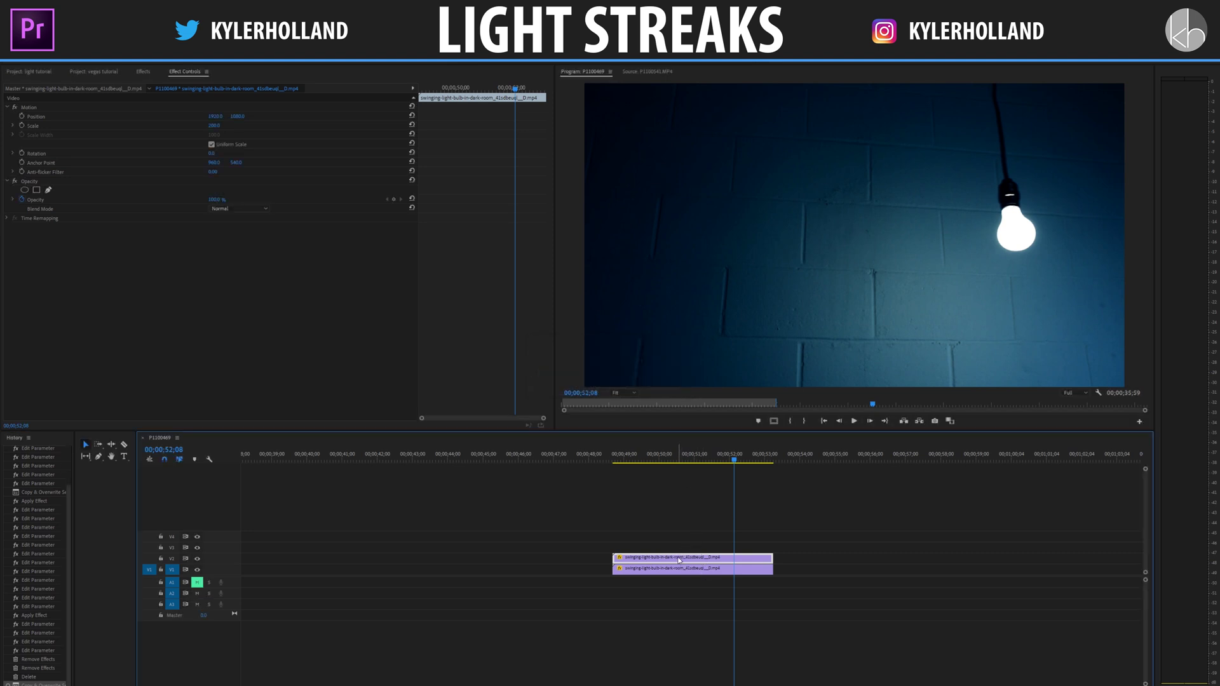
{"action": "left_click", "coordinate": [142, 73]}
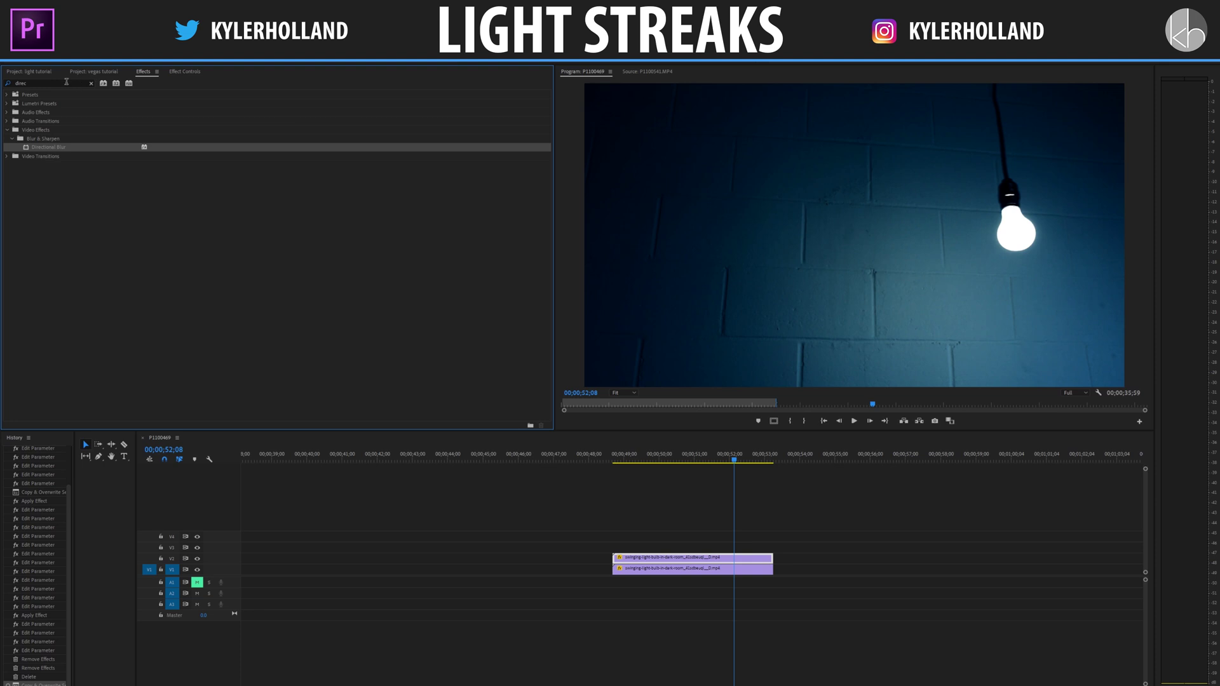
{"action": "type", "text": "mosai"}
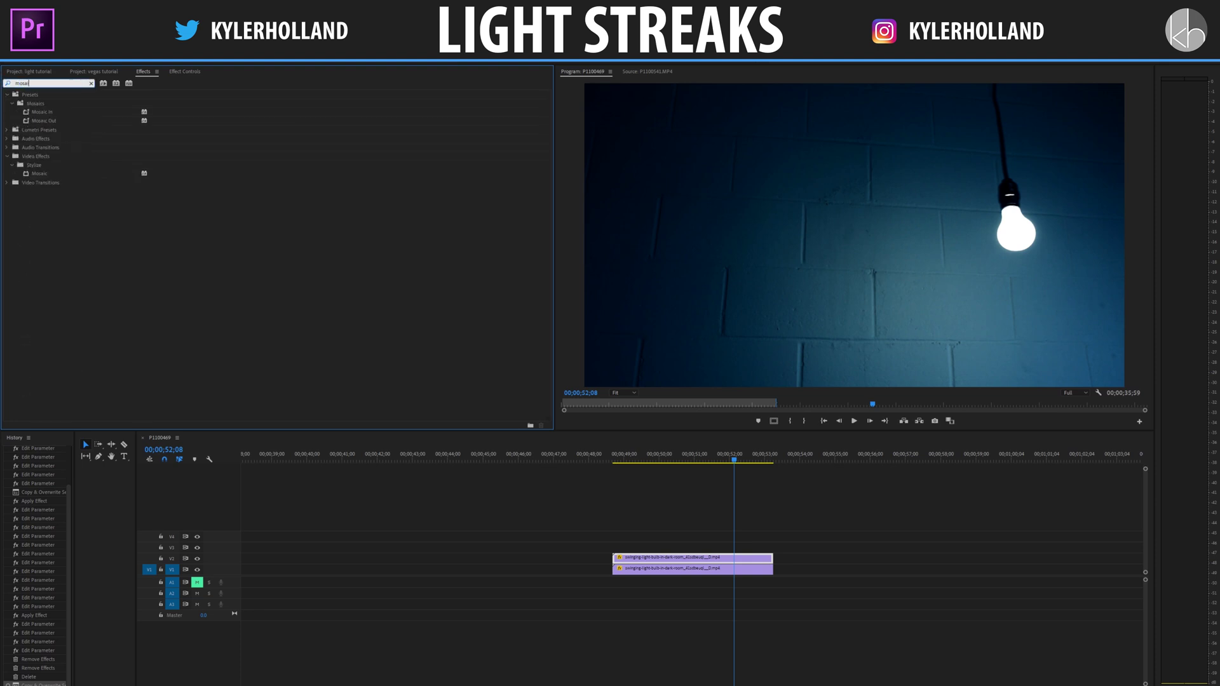
{"action": "left_click_drag", "start_coordinate": [51, 173], "coordinate": [191, 230]}
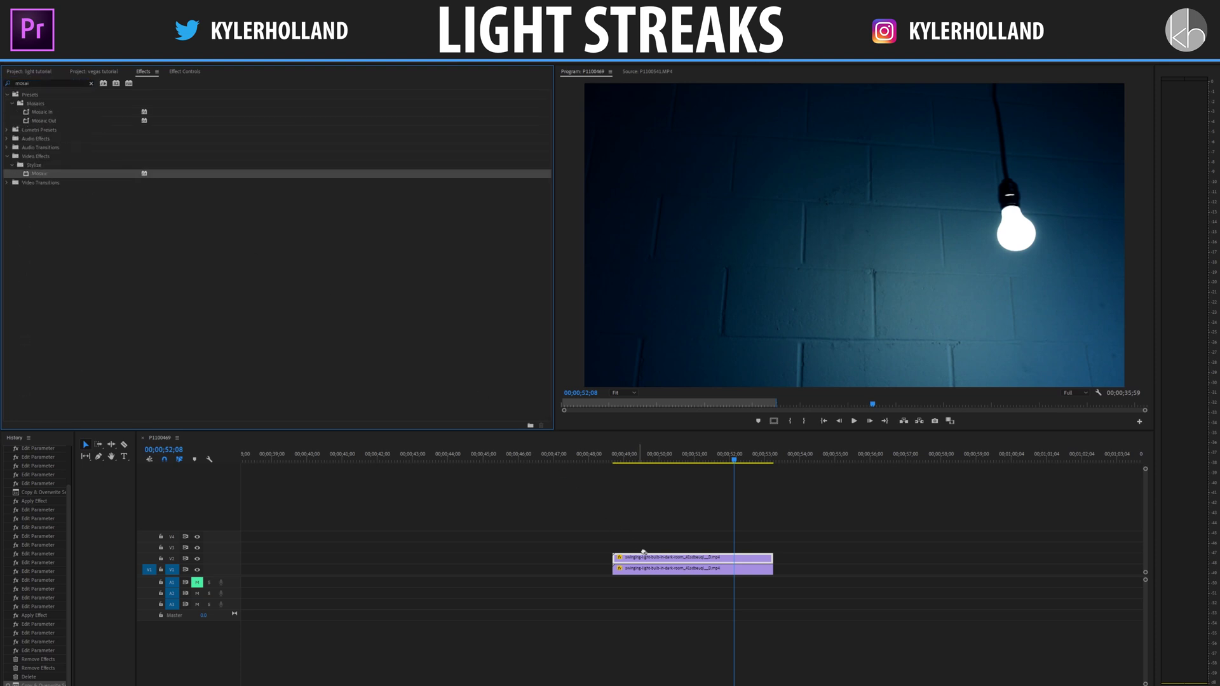
{"action": "left_click_drag", "start_coordinate": [633, 543], "coordinate": [651, 558]}
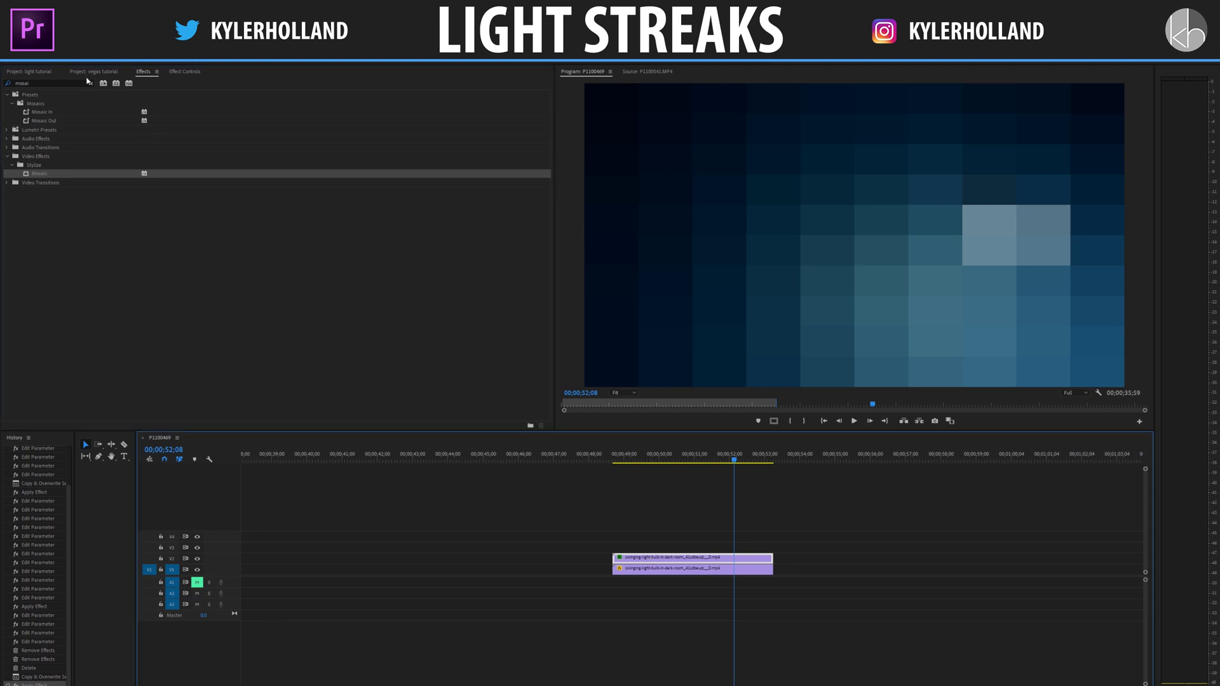
- Find the Directional Blur effect and apply it to the light bulb clip on V2
{"action": "left_click", "coordinate": [90, 83]}
{"action": "type", "text": "dire"}
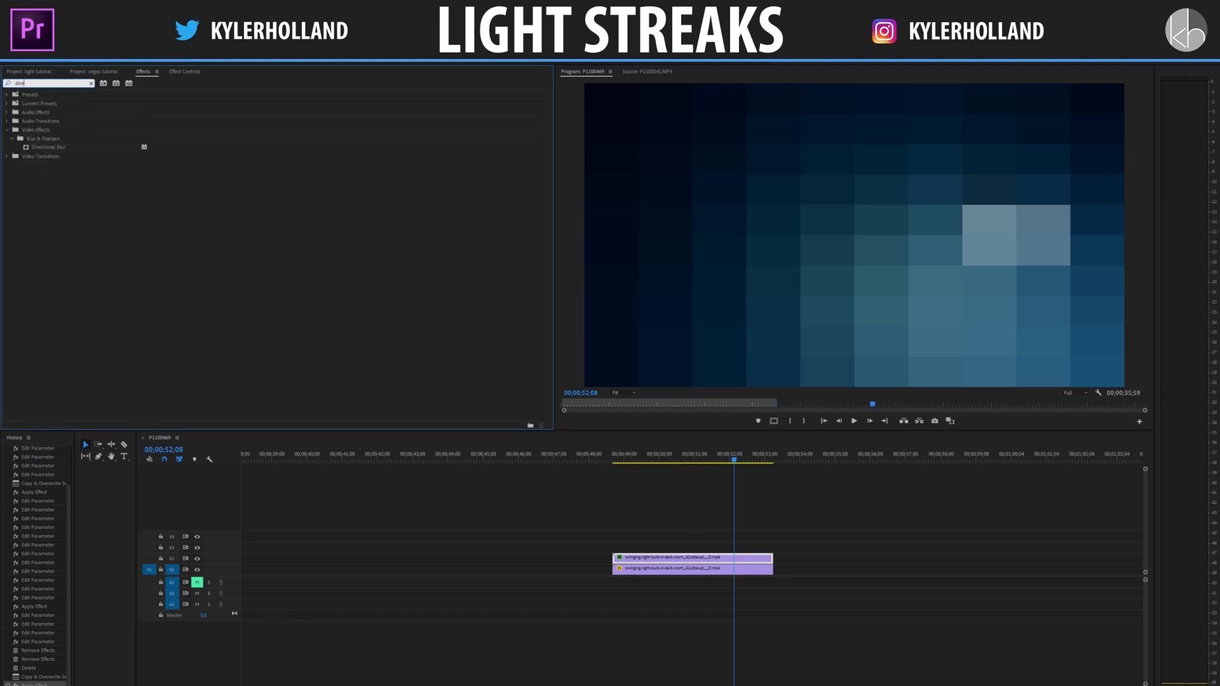
{"action": "left_click", "coordinate": [64, 147]}
{"action": "left_click_drag", "start_coordinate": [584, 478], "coordinate": [637, 559]}
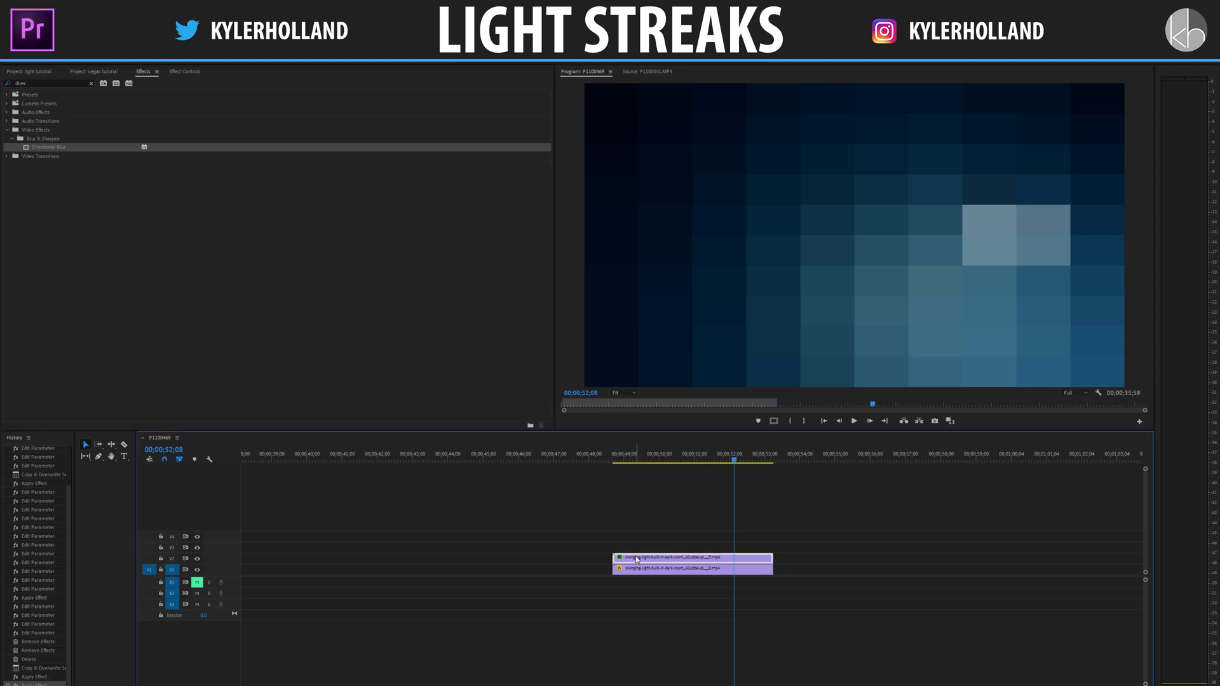
- Set the V2 clip's opacity blend mode to Color Dodge and play the sequence from near the clip's start
{"action": "left_click", "coordinate": [184, 72]}
{"action": "left_click", "coordinate": [666, 559]}
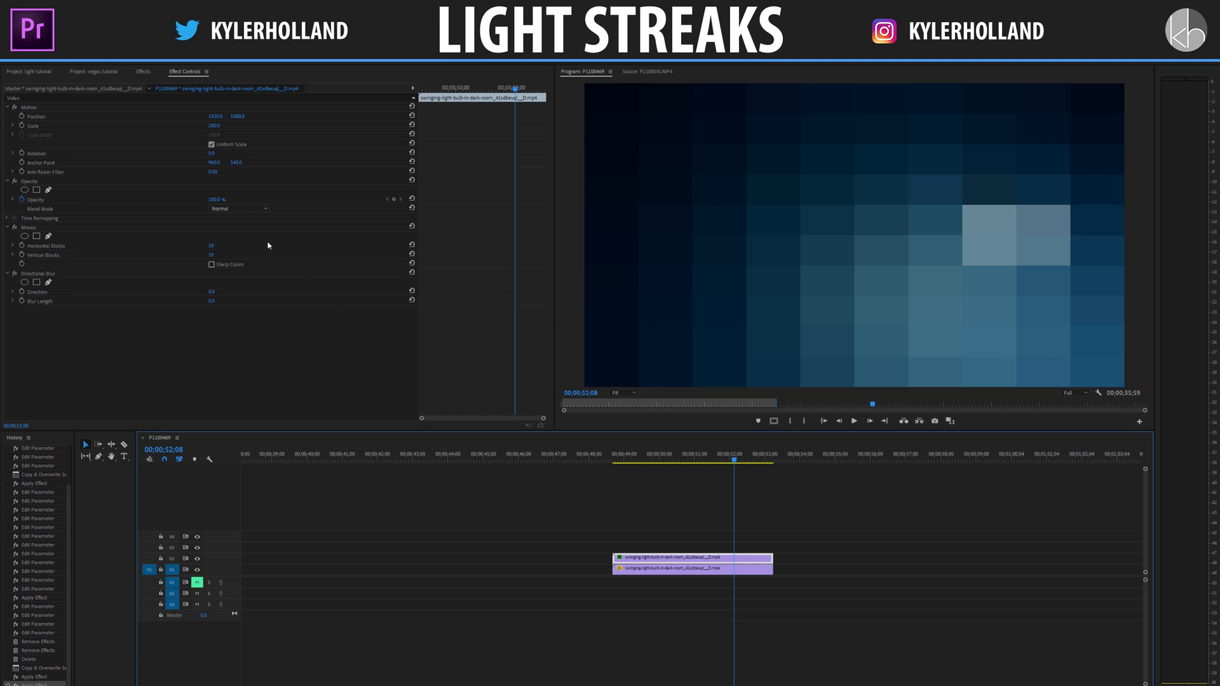
{"action": "left_click", "coordinate": [224, 210]}
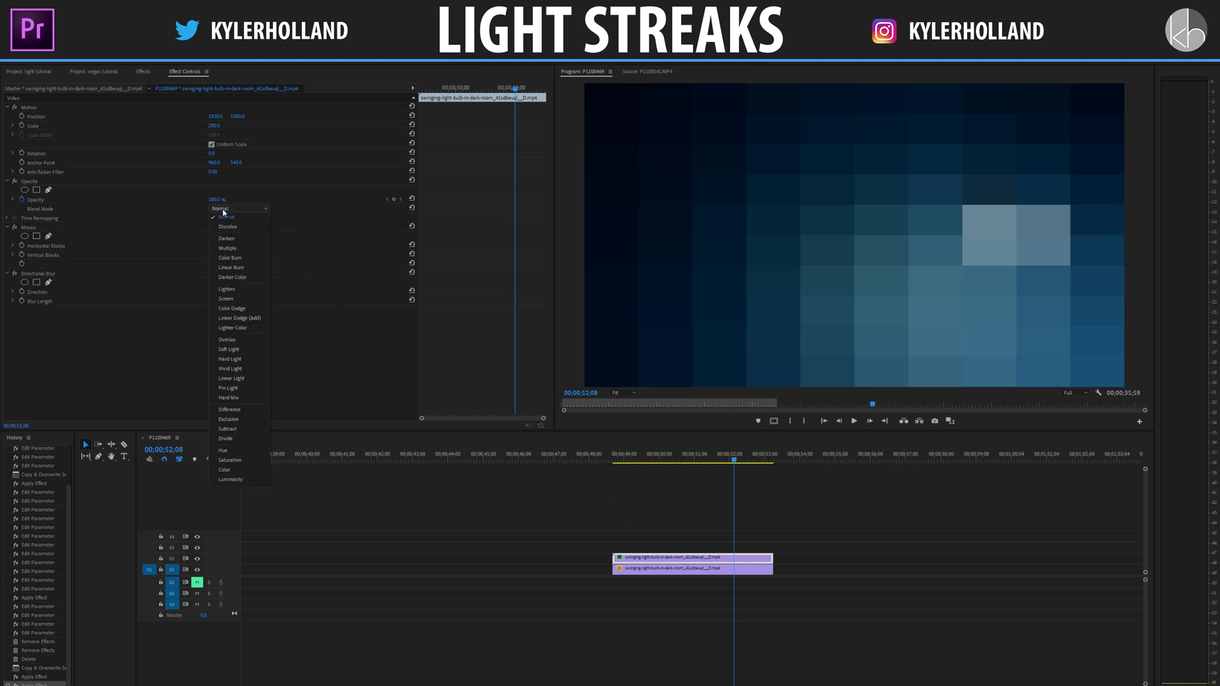
{"action": "left_click", "coordinate": [232, 308]}
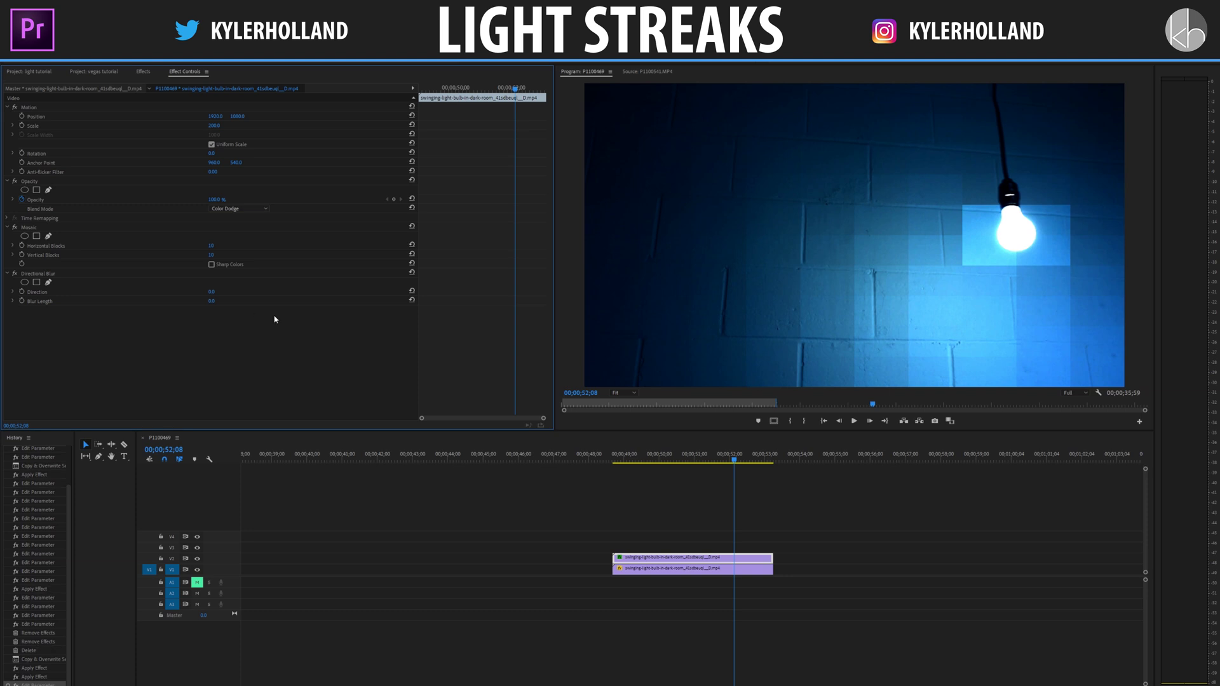
{"action": "left_click", "coordinate": [622, 459]}
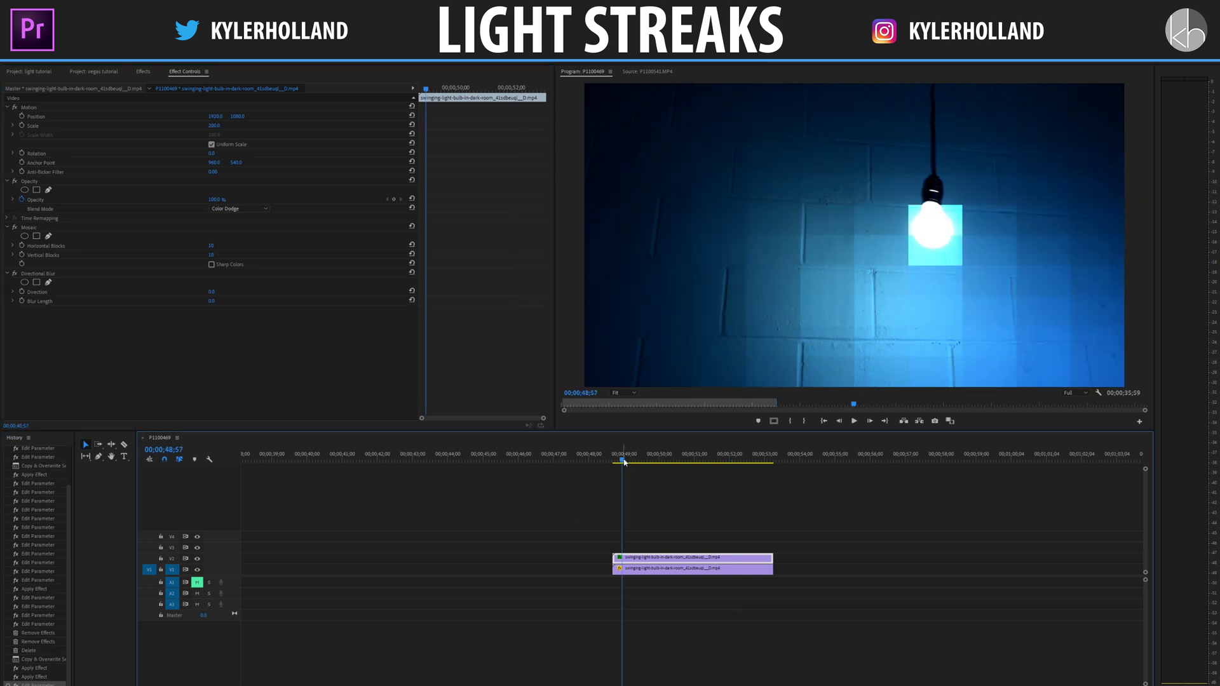
{"action": "key", "text": "space"}
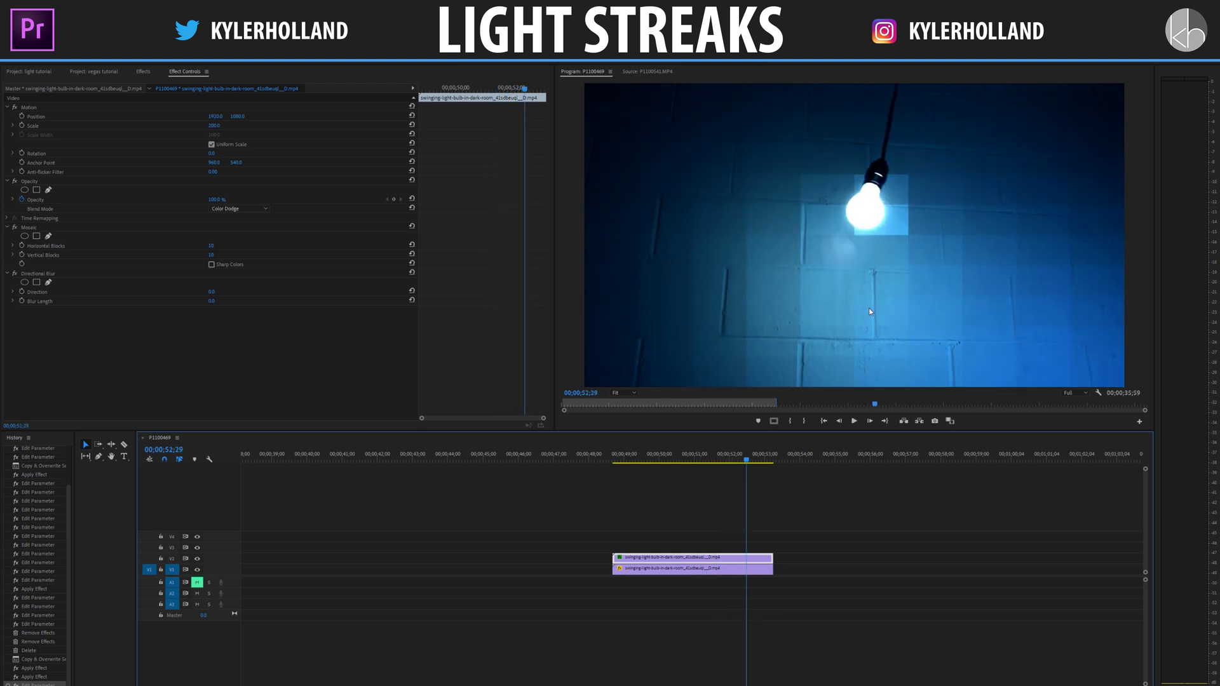
- Set Mosaic to about 60 horizontal and 27 vertical blocks, and Directional Blur to about 128° with a 195 blur length, and preview the clip
{"action": "left_click", "coordinate": [211, 246]}
{"action": "left_click_drag", "start_coordinate": [211, 245], "coordinate": [217, 256]}
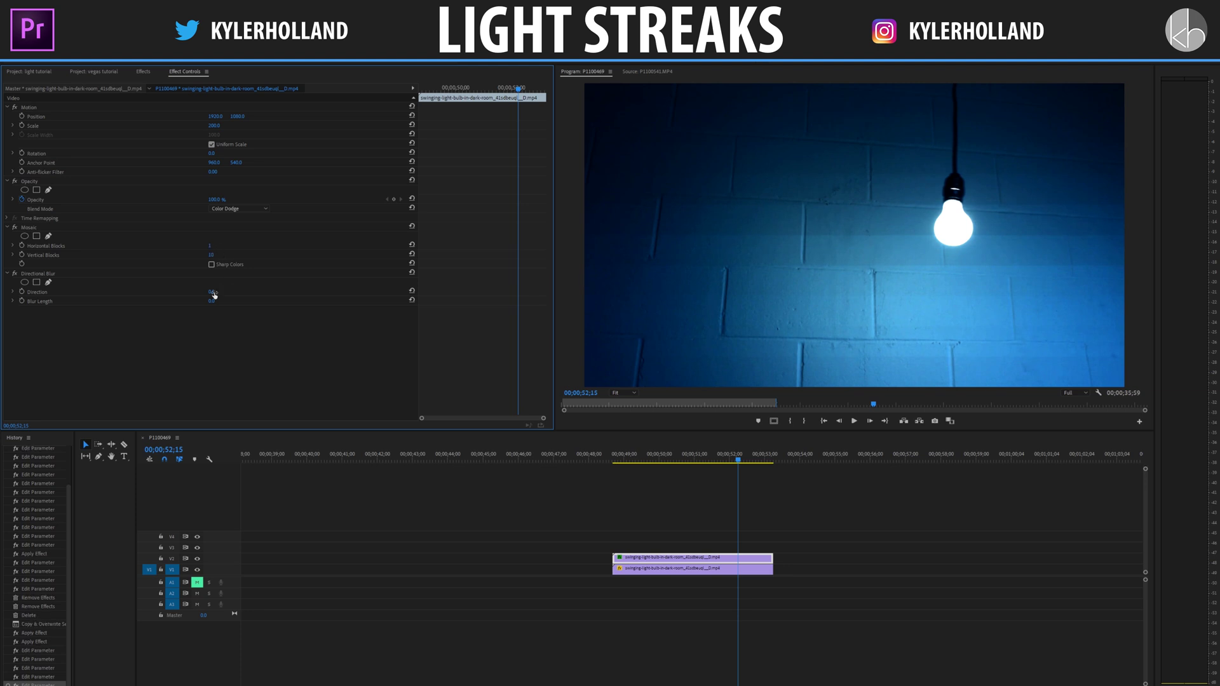
{"action": "left_click", "coordinate": [67, 277]}
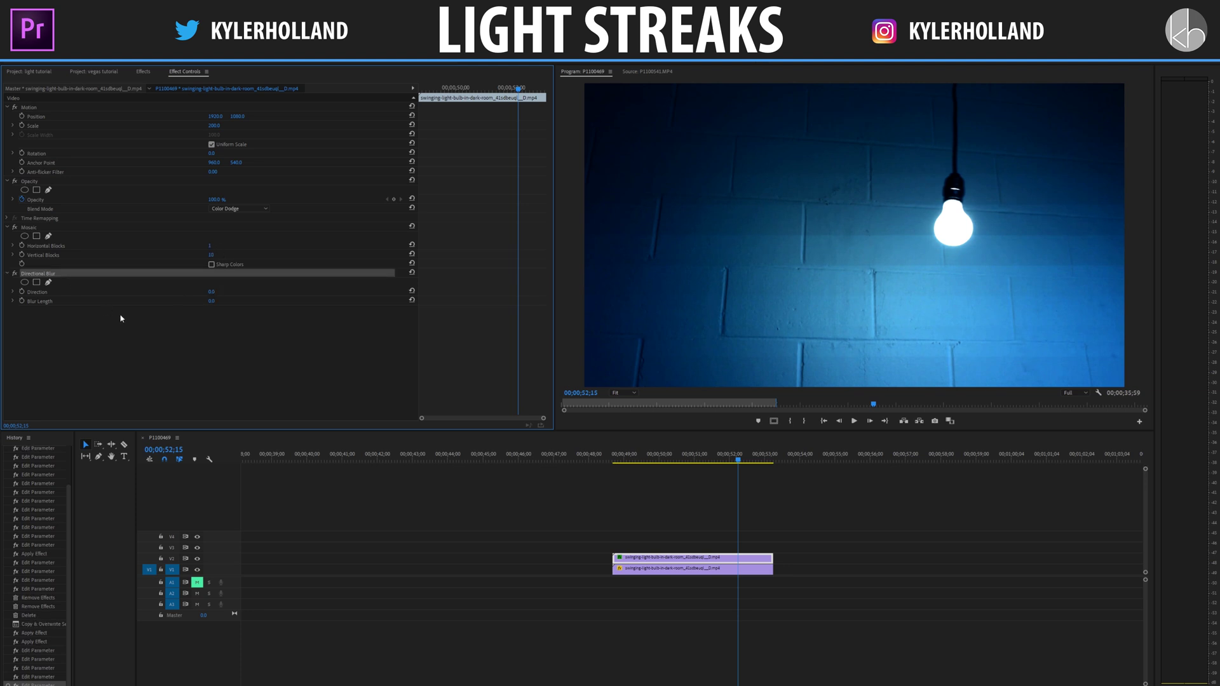
{"action": "mouse_move", "coordinate": [212, 301]}
{"action": "left_mouse_down"}
{"action": "mouse_move", "coordinate": [312, 293]}
{"action": "mouse_move", "coordinate": [221, 294]}
{"action": "left_mouse_up"}
{"action": "left_click_drag", "start_coordinate": [211, 247], "coordinate": [170, 255]}
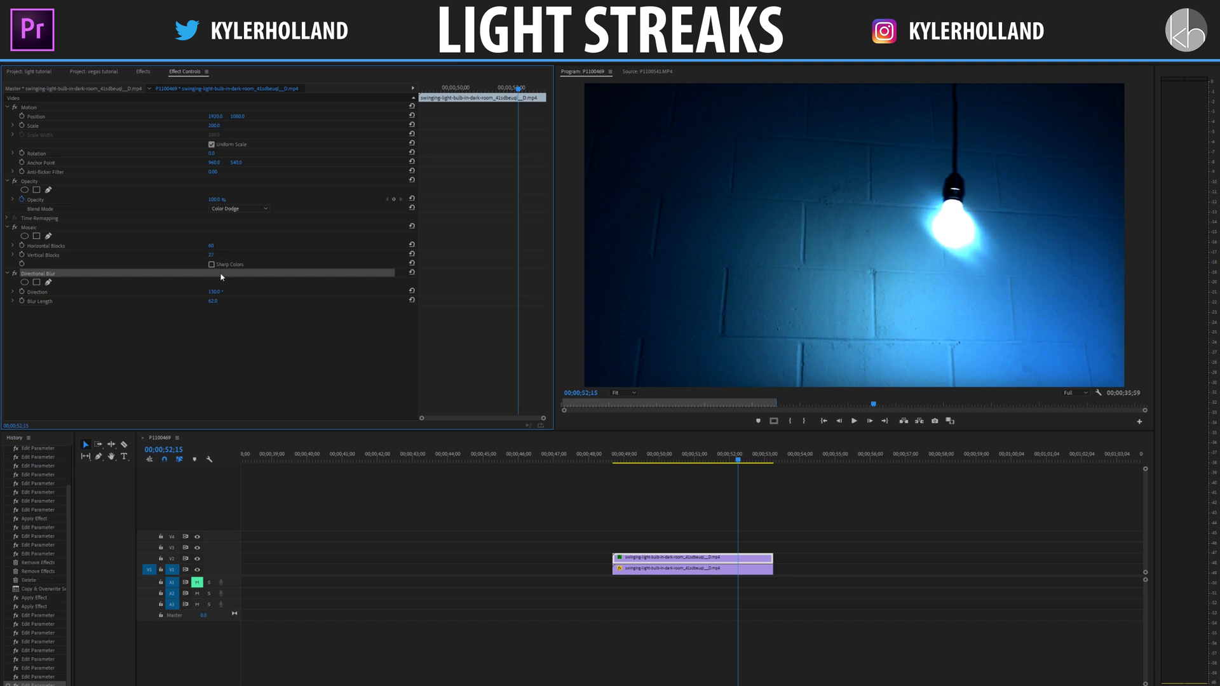
{"action": "left_click_drag", "start_coordinate": [213, 300], "coordinate": [298, 301]}
{"action": "left_click", "coordinate": [653, 461]}
{"action": "key", "text": "space"}
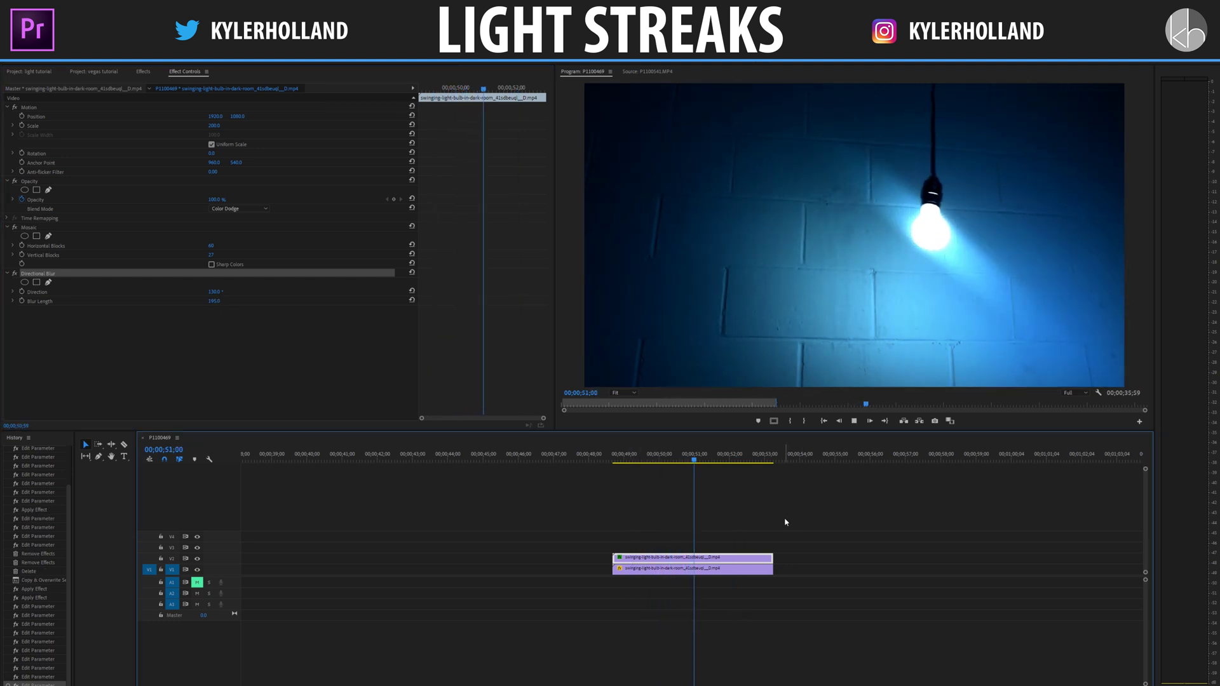
{"action": "key", "text": "space"}
{"action": "left_click", "coordinate": [673, 458]}
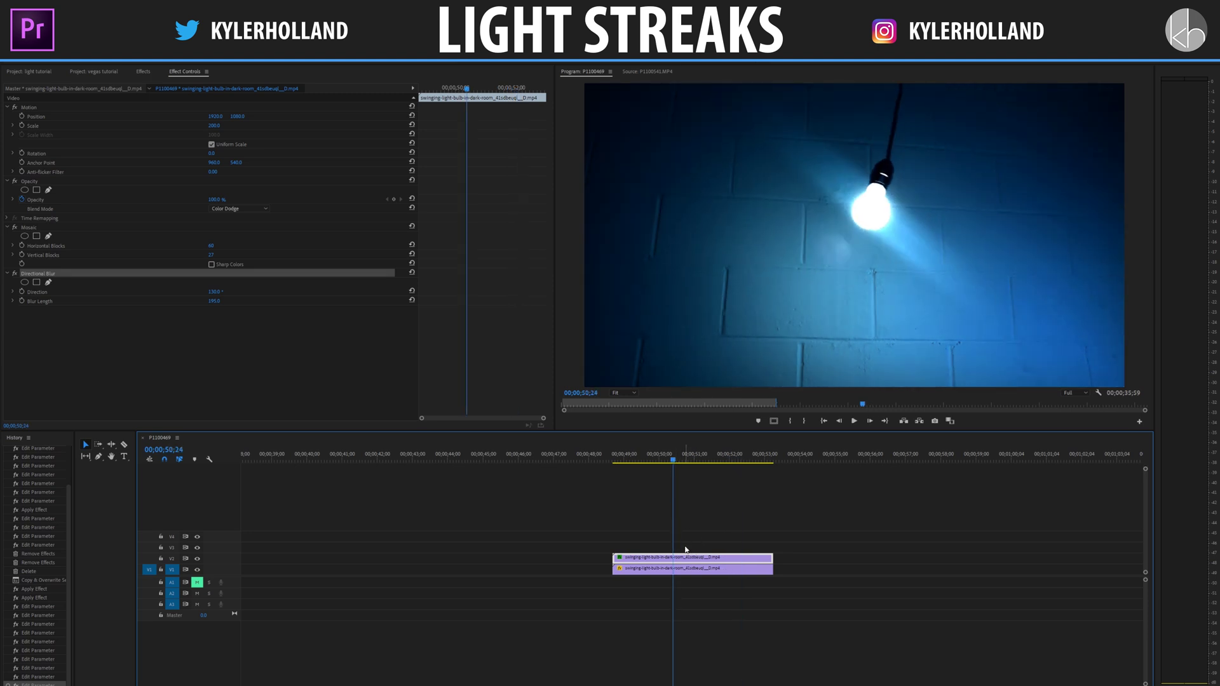
- Turn on Sharp Colors in the Mosaic effect and play back a short part of the clip
{"action": "left_click", "coordinate": [211, 264]}
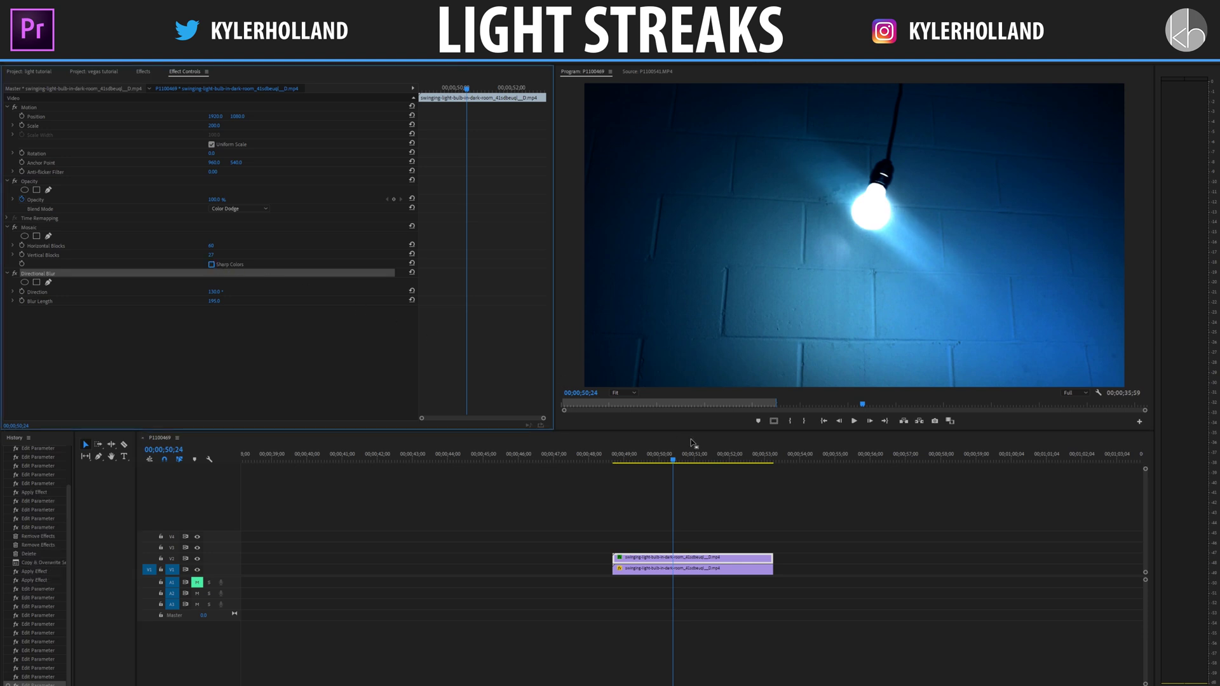
{"action": "left_click", "coordinate": [675, 460]}
{"action": "key", "text": "space"}
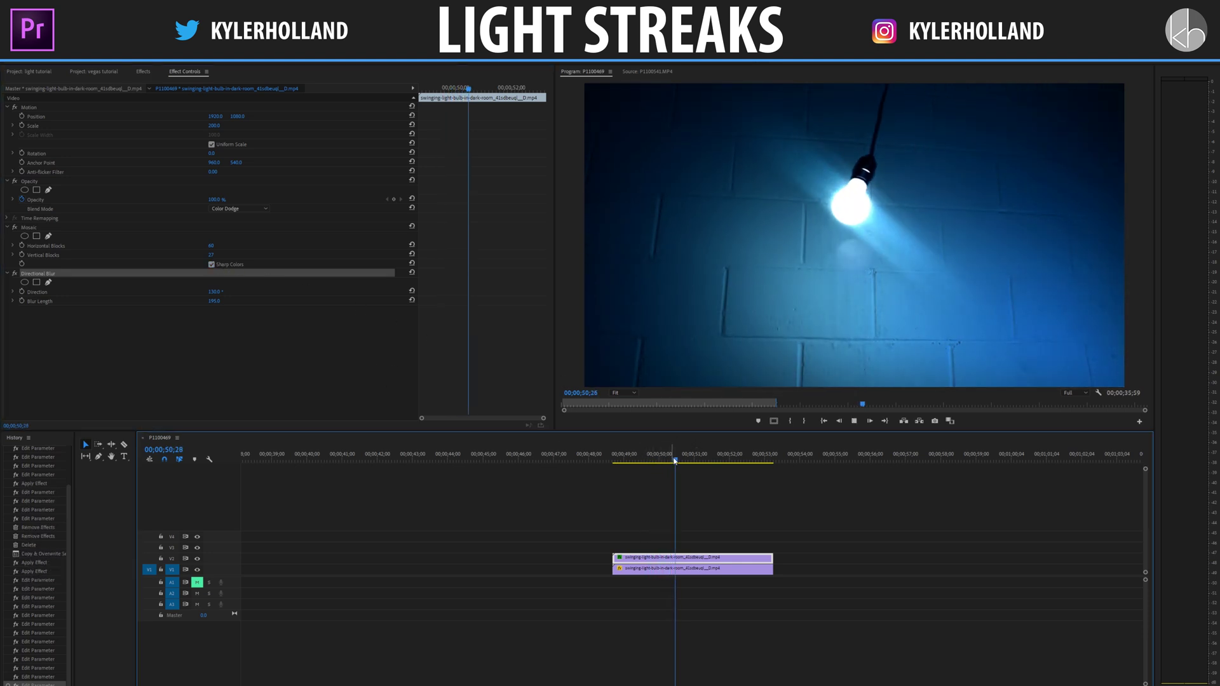
{"action": "key", "text": "space"}
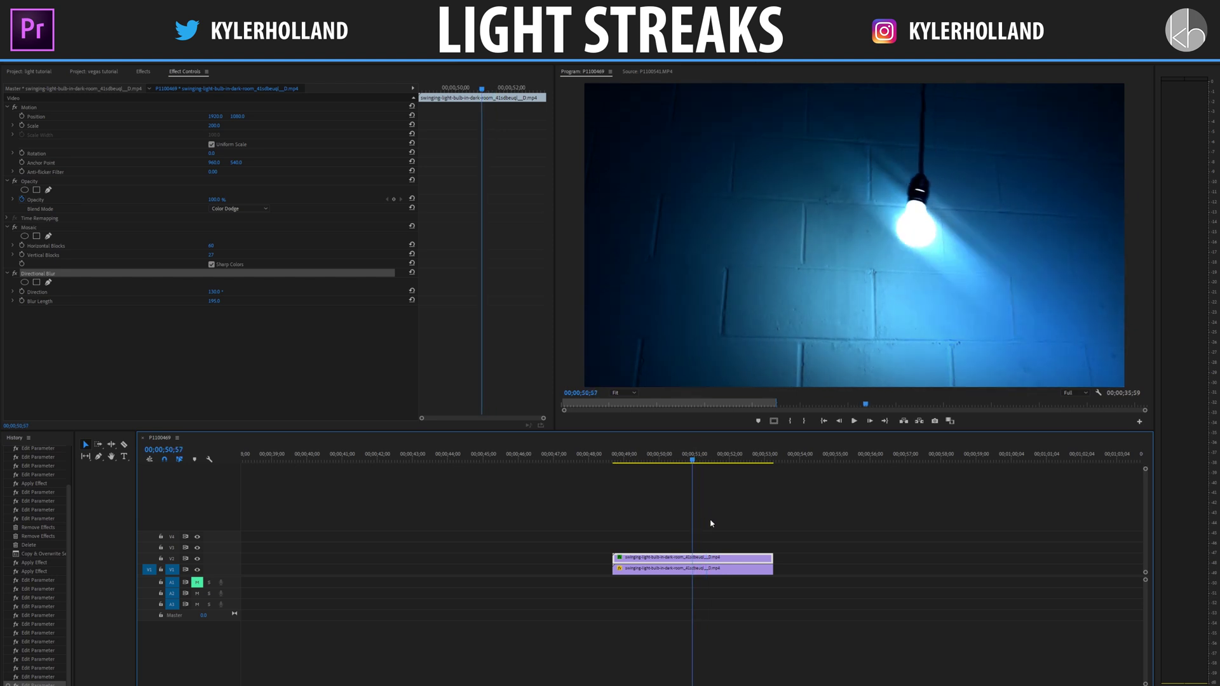
- Set the Directional Blur direction to 64° and its blur length to 240
{"action": "mouse_move", "coordinate": [213, 291]}
{"action": "left_mouse_down"}
{"action": "mouse_move", "coordinate": [152, 292]}
{"action": "mouse_move", "coordinate": [279, 301]}
{"action": "mouse_move", "coordinate": [105, 301]}
{"action": "mouse_move", "coordinate": [158, 302]}
{"action": "mouse_move", "coordinate": [140, 301]}
{"action": "left_mouse_up"}
{"action": "left_click_drag", "start_coordinate": [215, 301], "coordinate": [343, 302]}
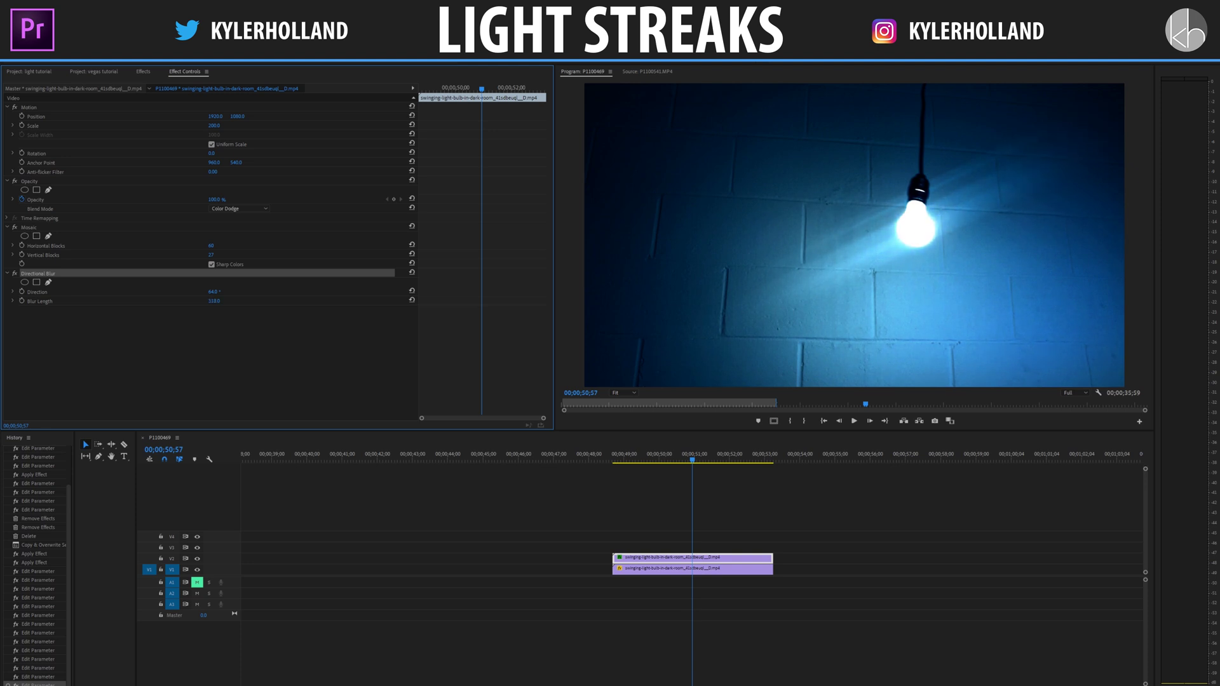
{"action": "left_click_drag", "start_coordinate": [214, 301], "coordinate": [228, 305]}
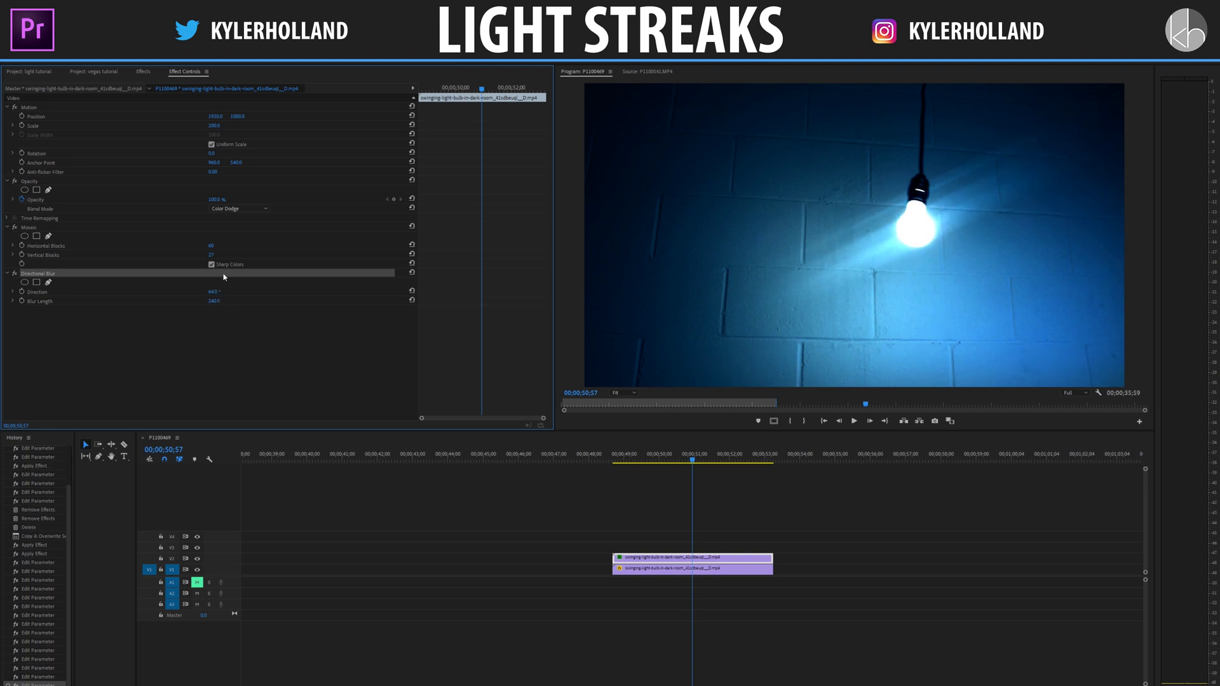
- Keyframe Mosaic's Horizontal and Vertical Blocks near the clip's start, and reduce both to very low values at 00;00;51;58
{"action": "left_click_drag", "start_coordinate": [477, 109], "coordinate": [424, 109]}
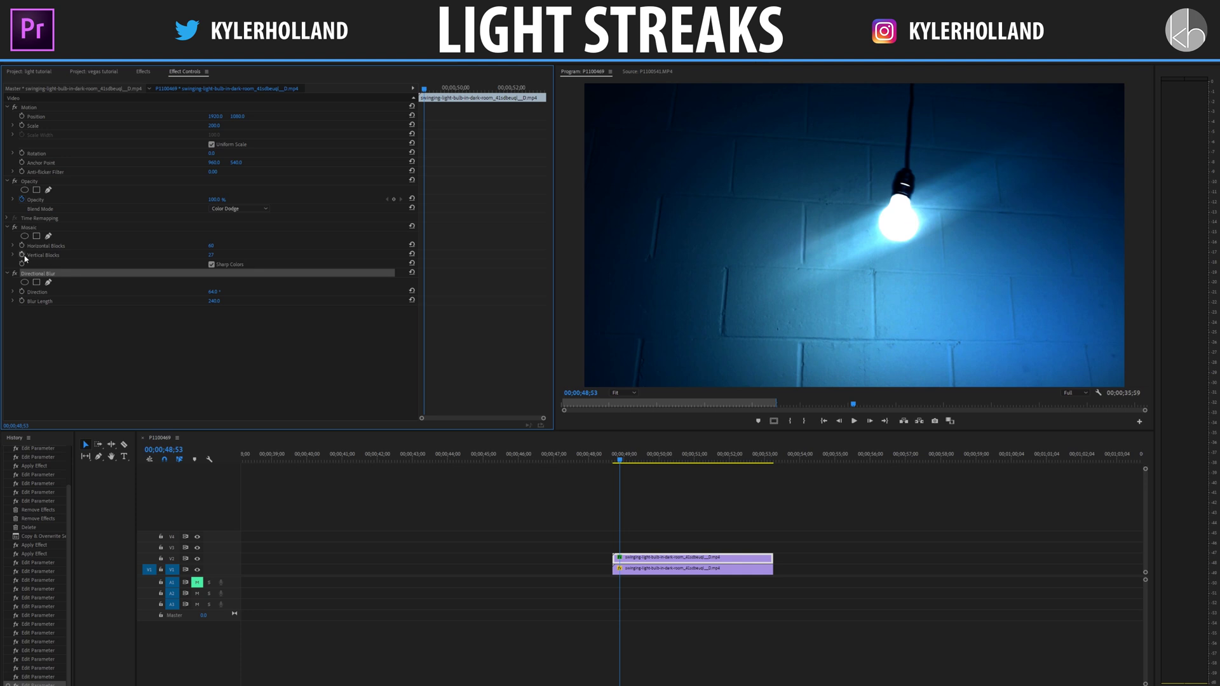
{"action": "left_click", "coordinate": [21, 254]}
{"action": "left_click", "coordinate": [21, 246]}
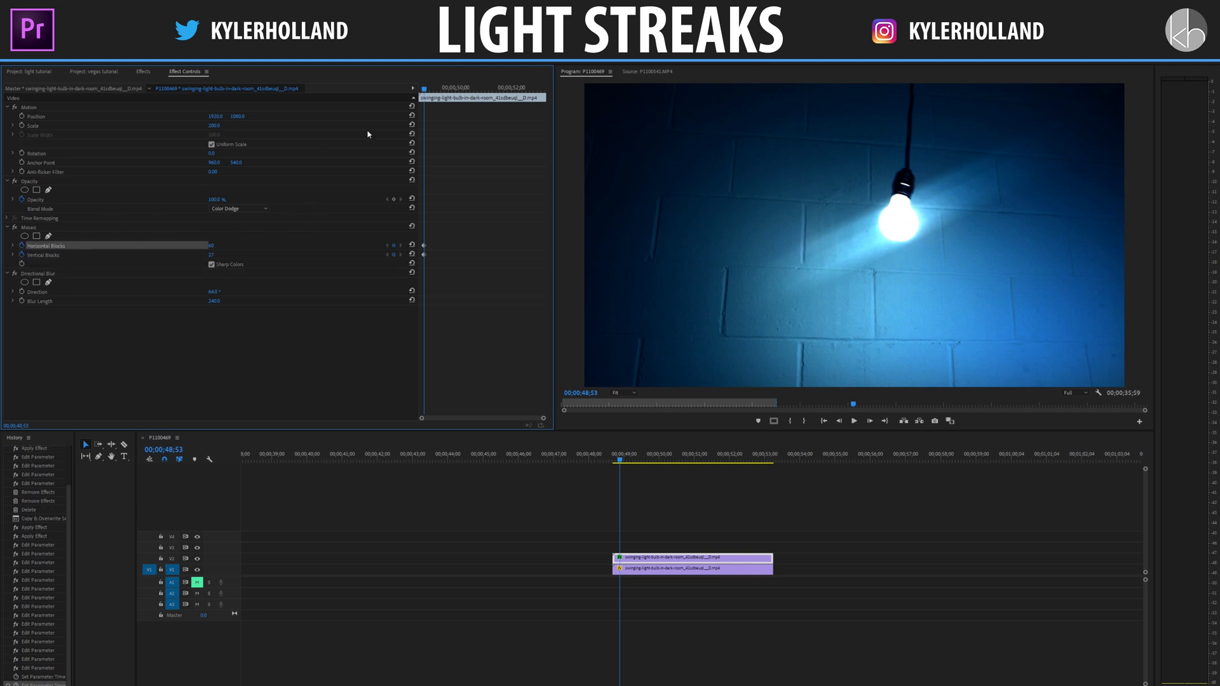
{"action": "left_click", "coordinate": [511, 89]}
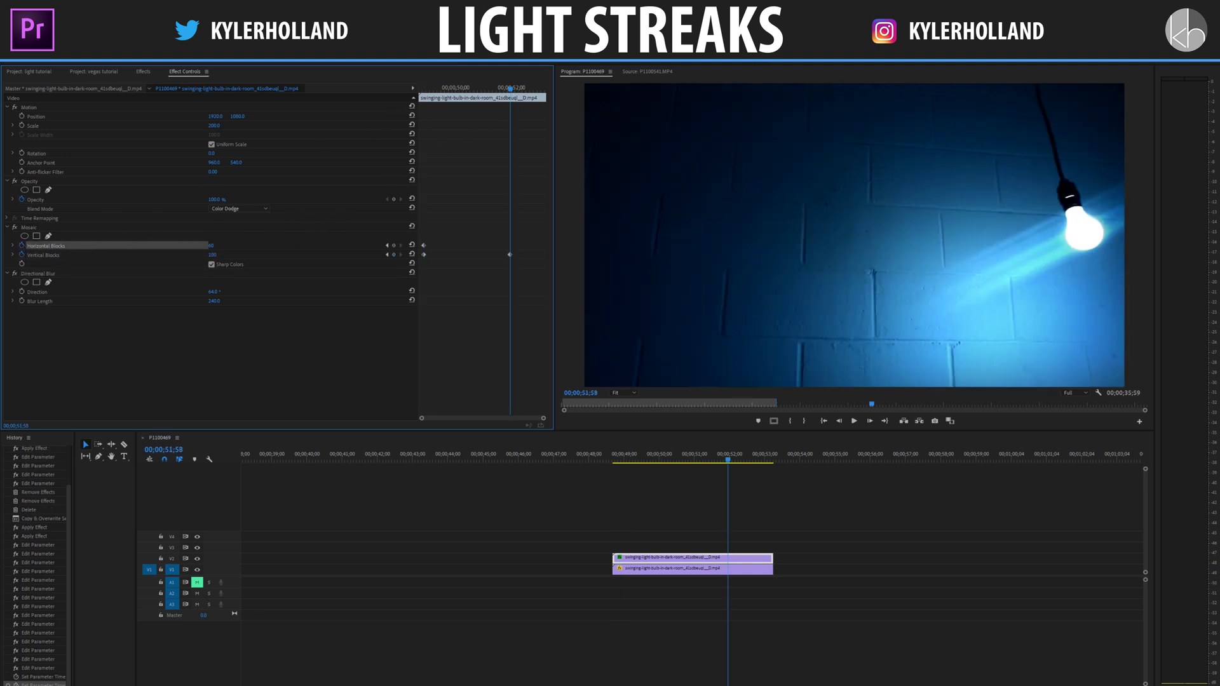
{"action": "mouse_move", "coordinate": [216, 255]}
{"action": "left_mouse_down"}
{"action": "mouse_move", "coordinate": [168, 255]}
{"action": "mouse_move", "coordinate": [174, 247]}
{"action": "left_mouse_up"}
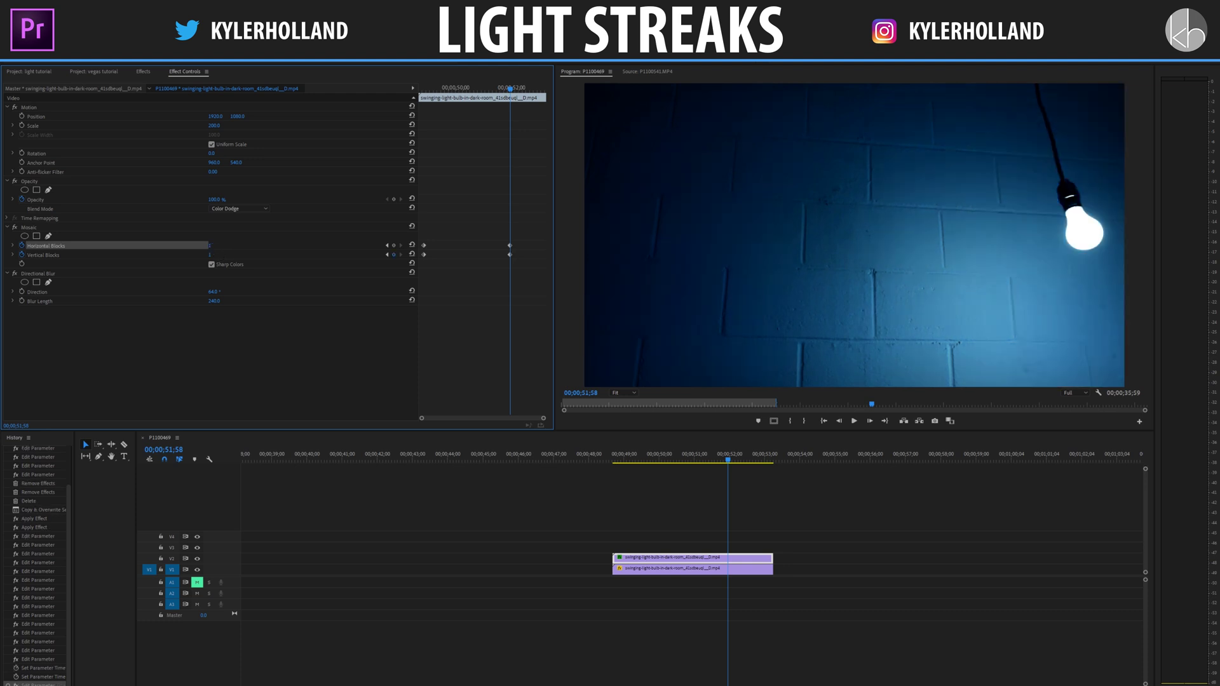
- Move the Mosaic block keyframes out to the clip's start and end, and play back the animation
{"action": "mouse_move", "coordinate": [530, 272]}
{"action": "left_mouse_down"}
{"action": "mouse_move", "coordinate": [487, 223]}
{"action": "mouse_move", "coordinate": [554, 247]}
{"action": "left_mouse_up"}
{"action": "left_click_drag", "start_coordinate": [425, 250], "coordinate": [420, 250]}
{"action": "left_click", "coordinate": [619, 461]}
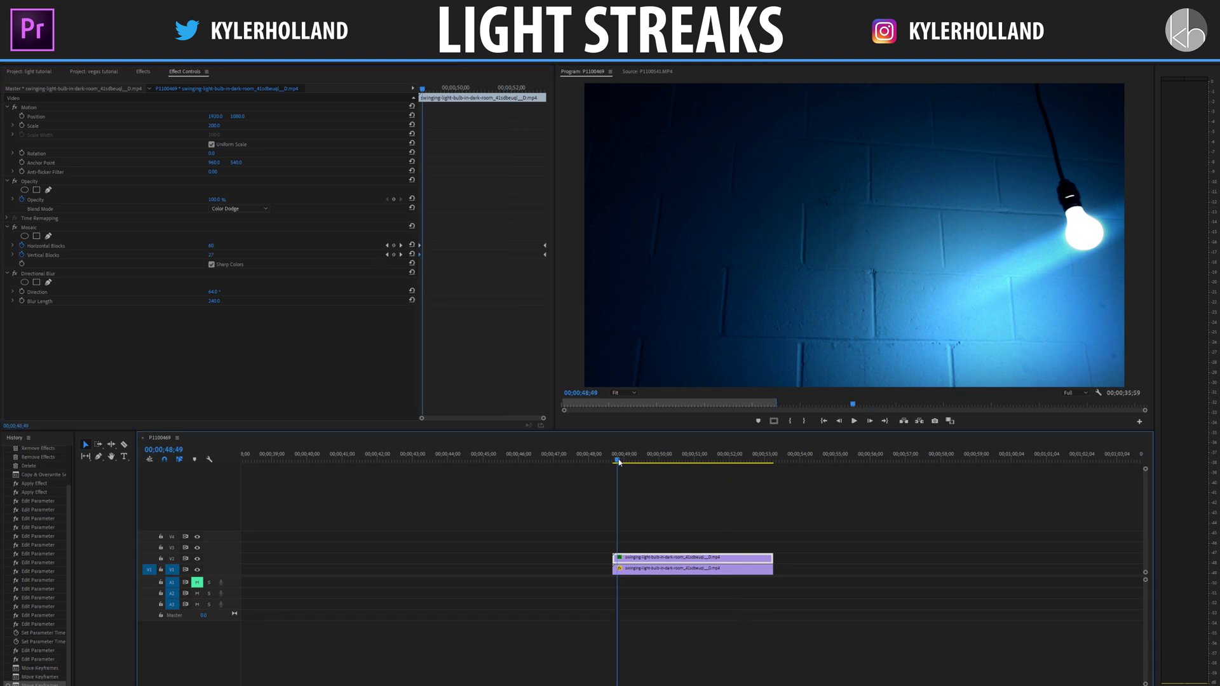
{"action": "key", "text": "space"}
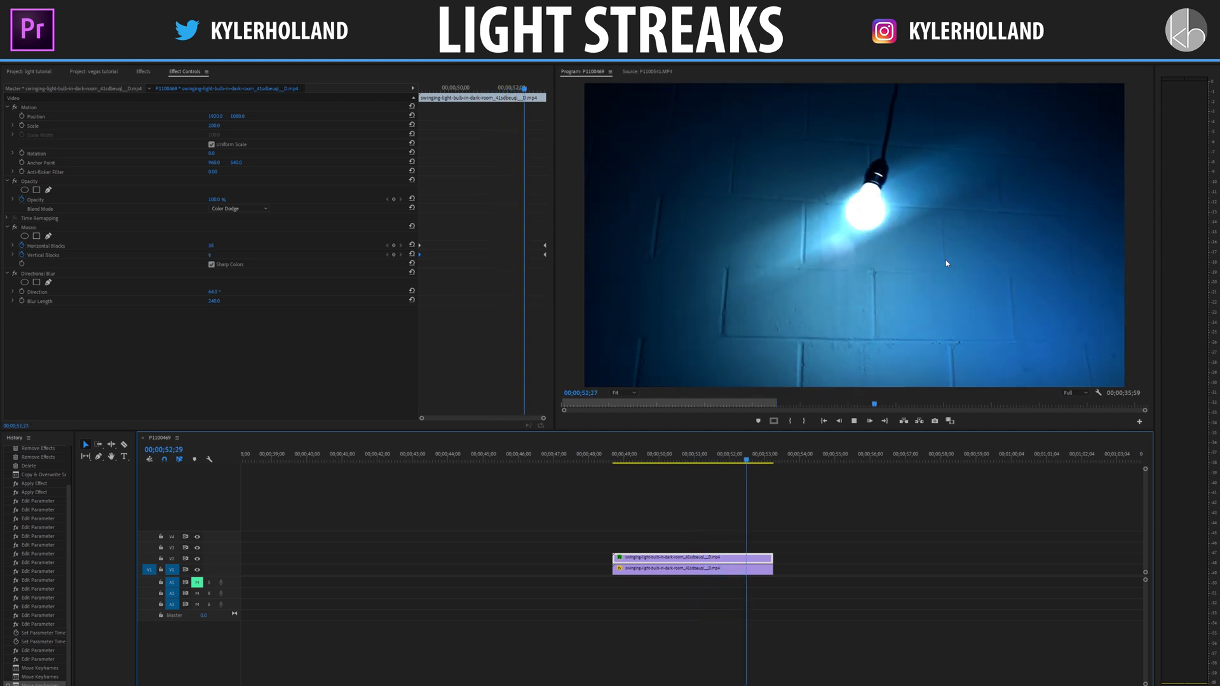
- At 00;00;50;07, add Mosaic keyframes with 12 horizontal blocks and a lower number of vertical blocks
{"action": "left_click_drag", "start_coordinate": [799, 460], "coordinate": [669, 451]}
{"action": "left_click_drag", "start_coordinate": [213, 246], "coordinate": [189, 246]}
{"action": "left_click", "coordinate": [216, 255]}
{"action": "type", "text": "12"}
{"action": "key", "text": "Return"}
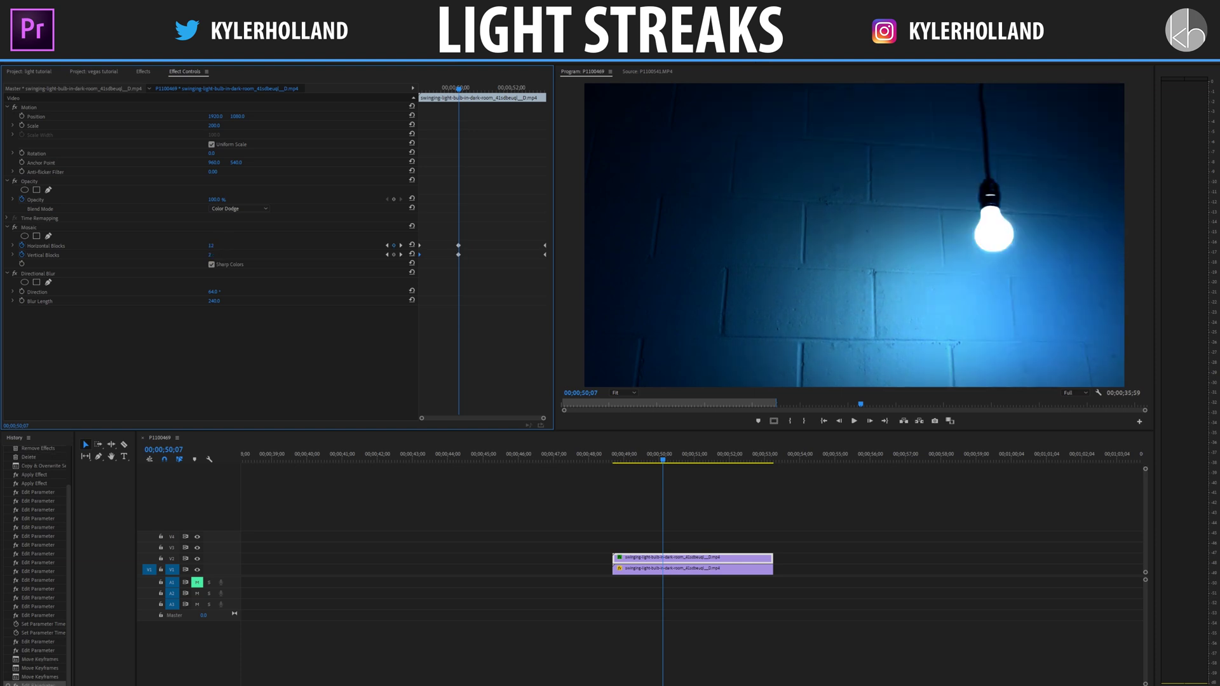
- Play back the light bulb clip and check the light streak animation at several points
{"action": "key", "text": "space"}
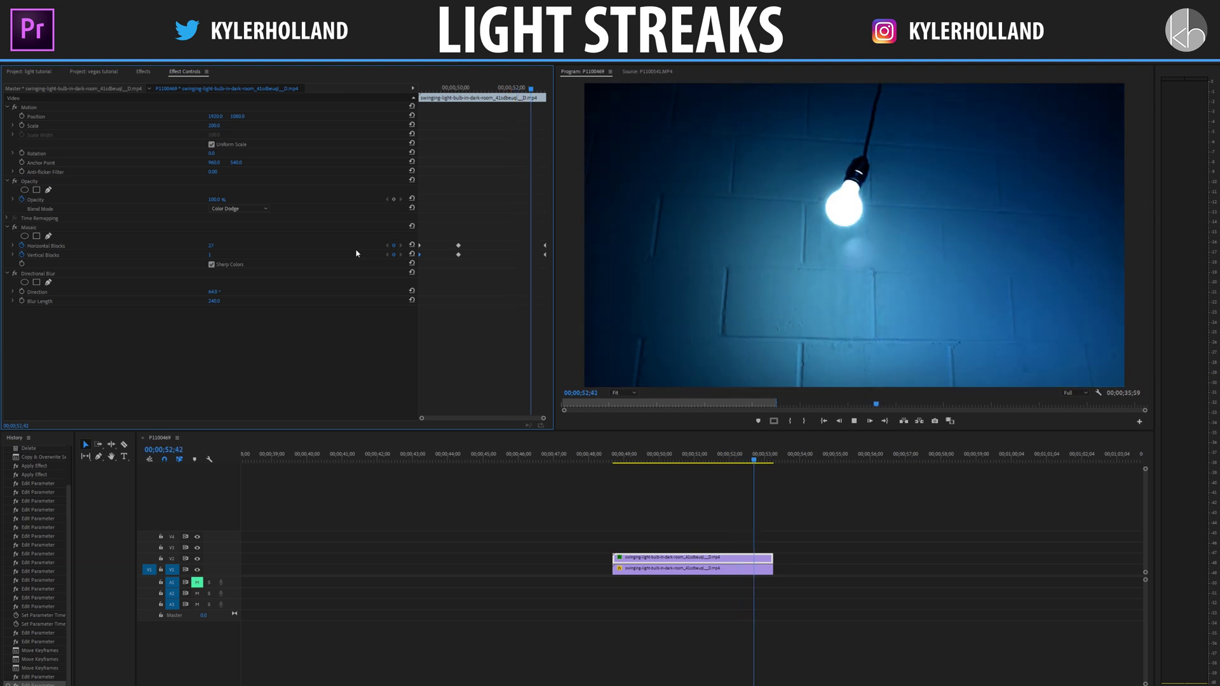
{"action": "left_click", "coordinate": [690, 456]}
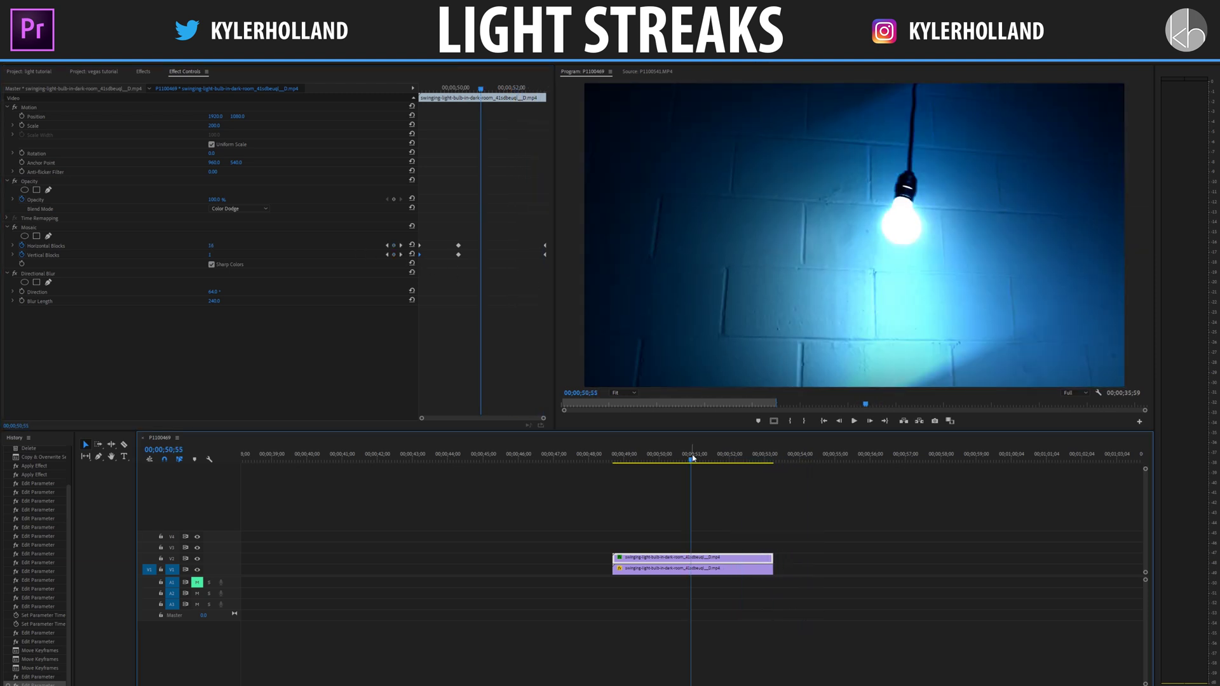
{"action": "key", "text": "space"}
{"action": "key", "text": "space"}
{"action": "left_click", "coordinate": [673, 453]}
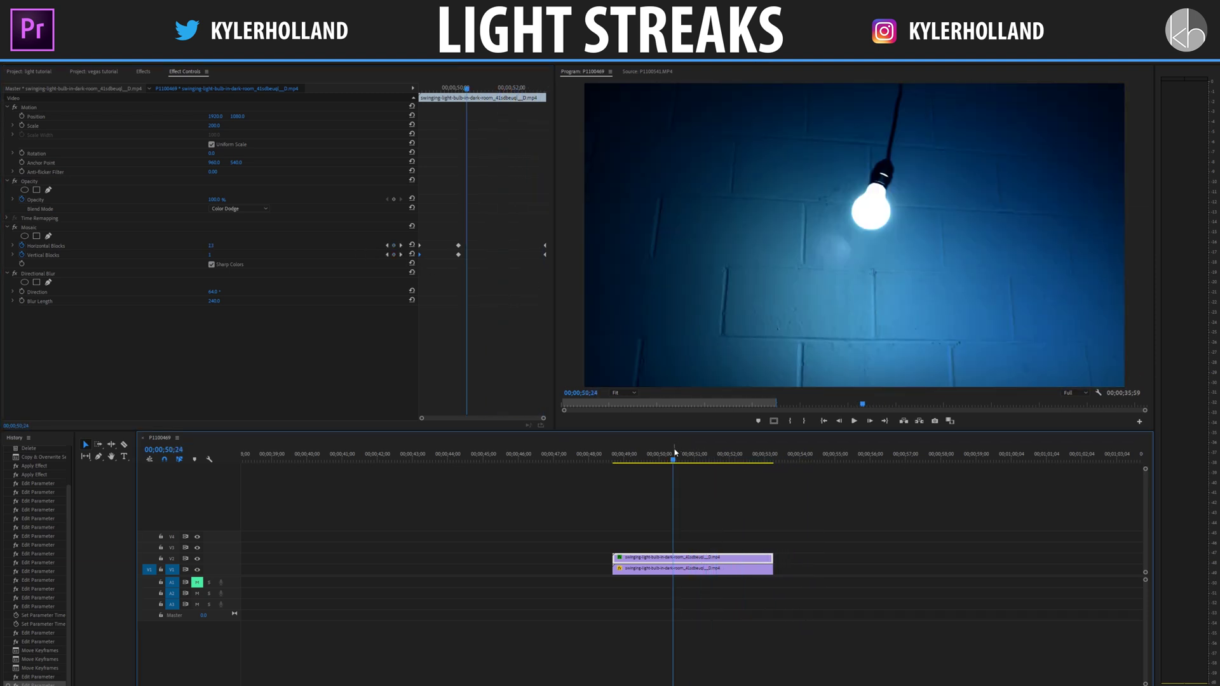
- Examine the light streak effect settings on the upper layers of the two Ferris wheel clips, playing the sequence back from 00;00;23;49
{"action": "key", "text": "minus"}
{"action": "key", "text": "minus"}
{"action": "left_click", "coordinate": [482, 462]}
{"action": "key", "text": "equal"}
{"action": "key", "text": "equal"}
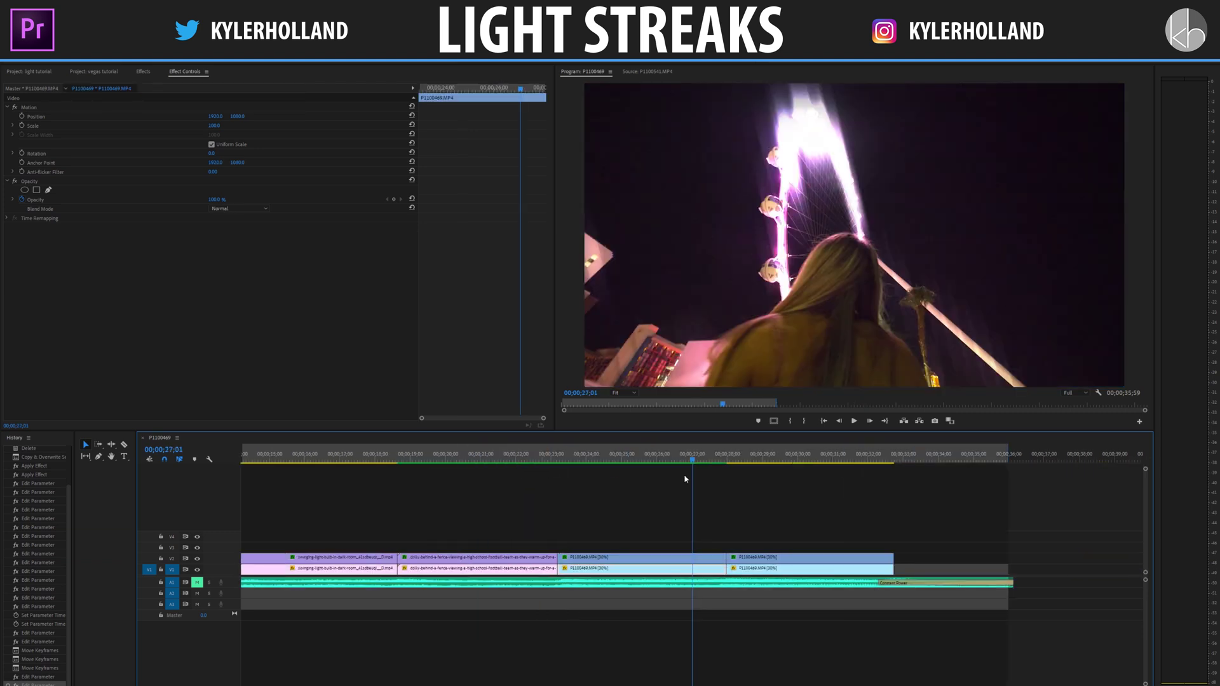
{"action": "left_click_drag", "start_coordinate": [628, 465], "coordinate": [575, 466]}
{"action": "left_click", "coordinate": [604, 557]}
{"action": "key", "text": "space"}
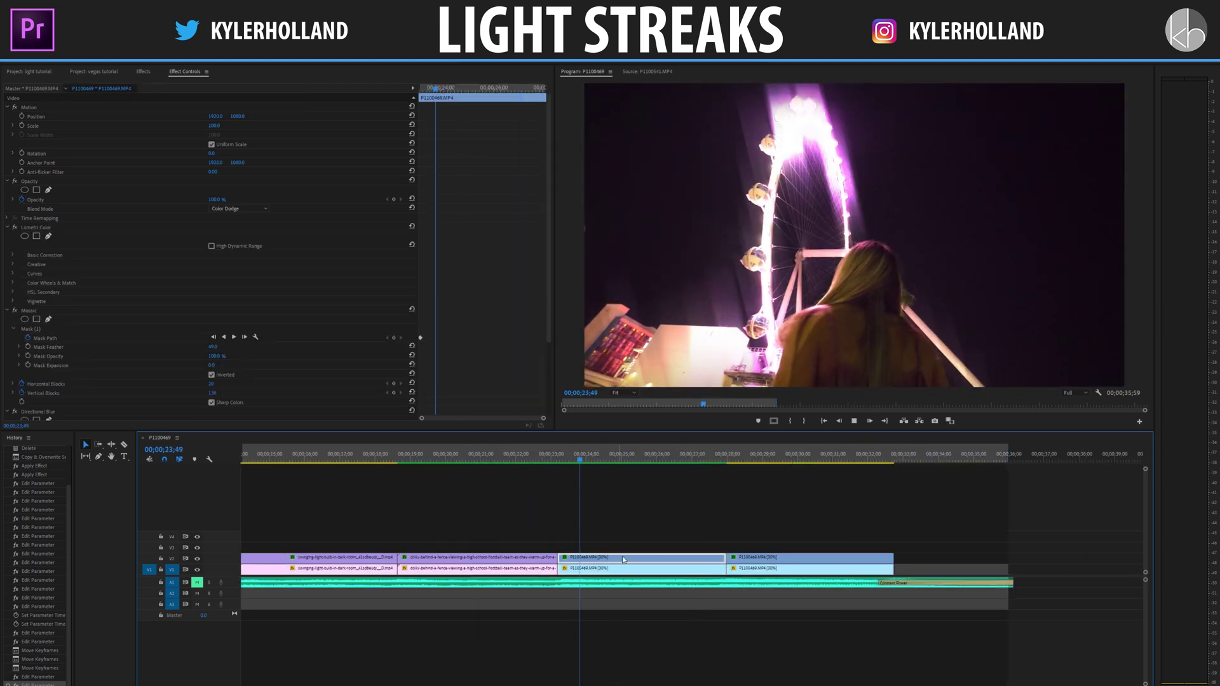
{"action": "scroll", "coordinate": [308, 328], "scroll_direction": "down", "scroll_amount": 3}
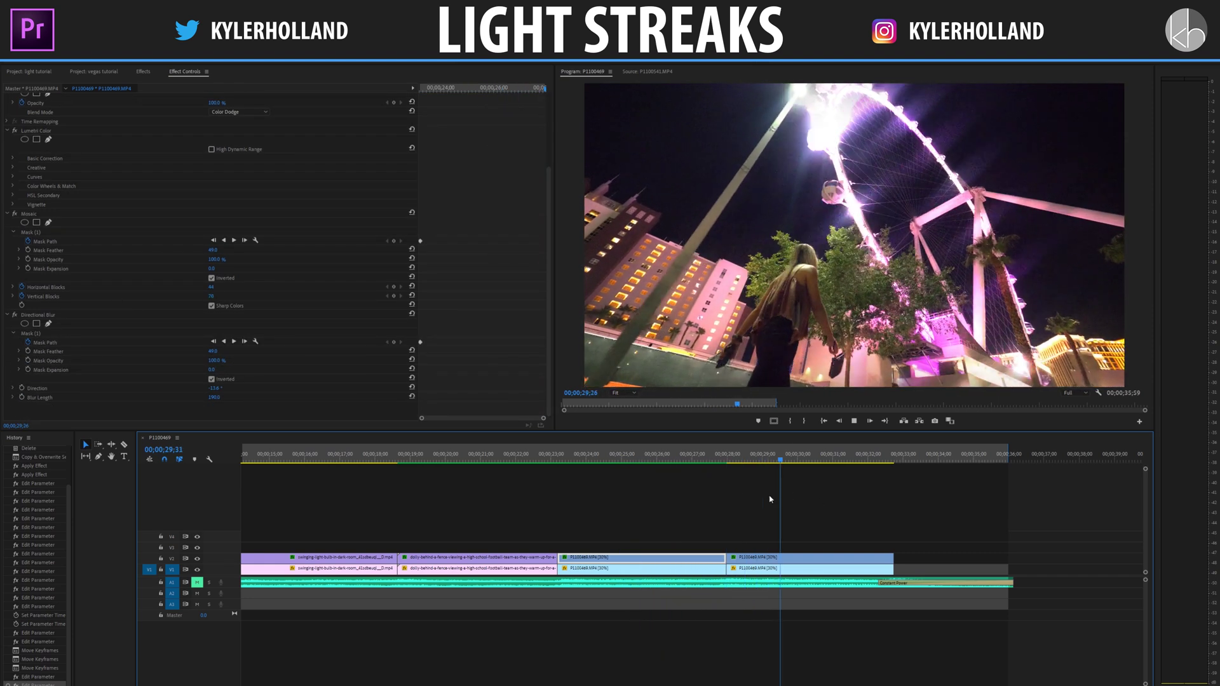
{"action": "left_click", "coordinate": [785, 558]}
{"action": "left_click", "coordinate": [766, 557]}
- On the fence clip's upper layer, rotate the Directional Blur direction until the light streaks run vertically, and play back the clip
{"action": "left_click_drag", "start_coordinate": [481, 454], "coordinate": [782, 504]}
{"action": "left_click", "coordinate": [506, 457]}
{"action": "left_click", "coordinate": [496, 557]}
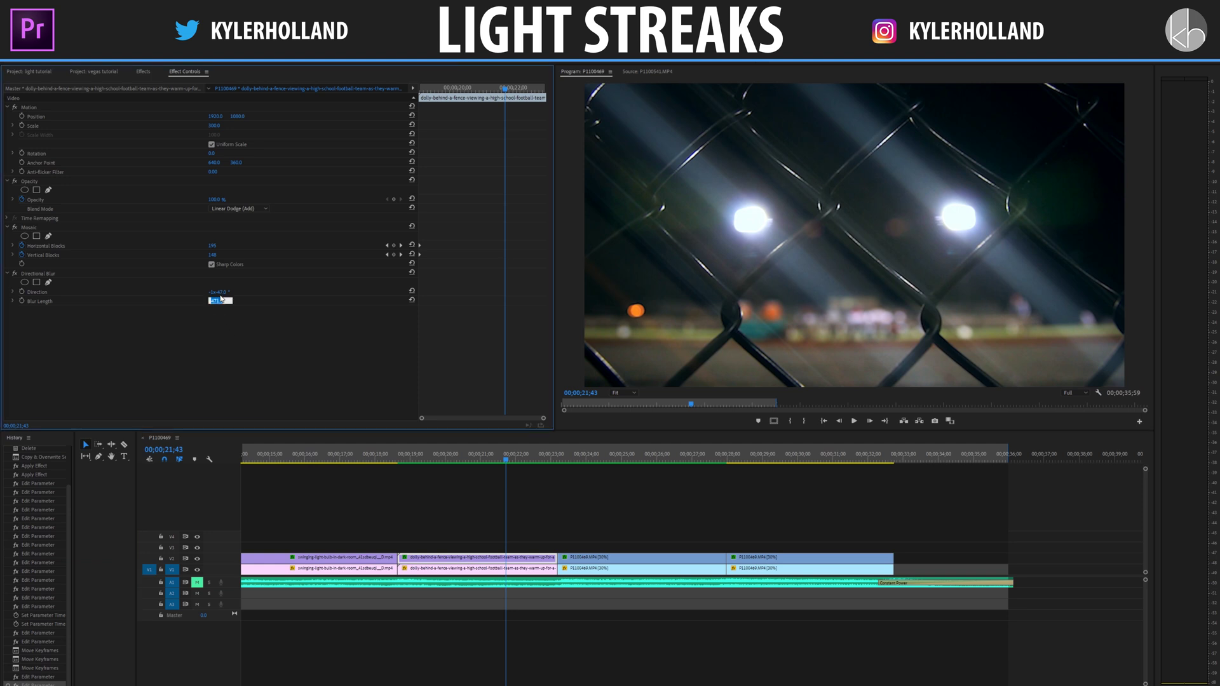
{"action": "mouse_move", "coordinate": [218, 292]}
{"action": "left_mouse_down"}
{"action": "mouse_move", "coordinate": [360, 292]}
{"action": "mouse_move", "coordinate": [347, 292]}
{"action": "left_mouse_up"}
{"action": "left_click_drag", "start_coordinate": [255, 292], "coordinate": [224, 291]}
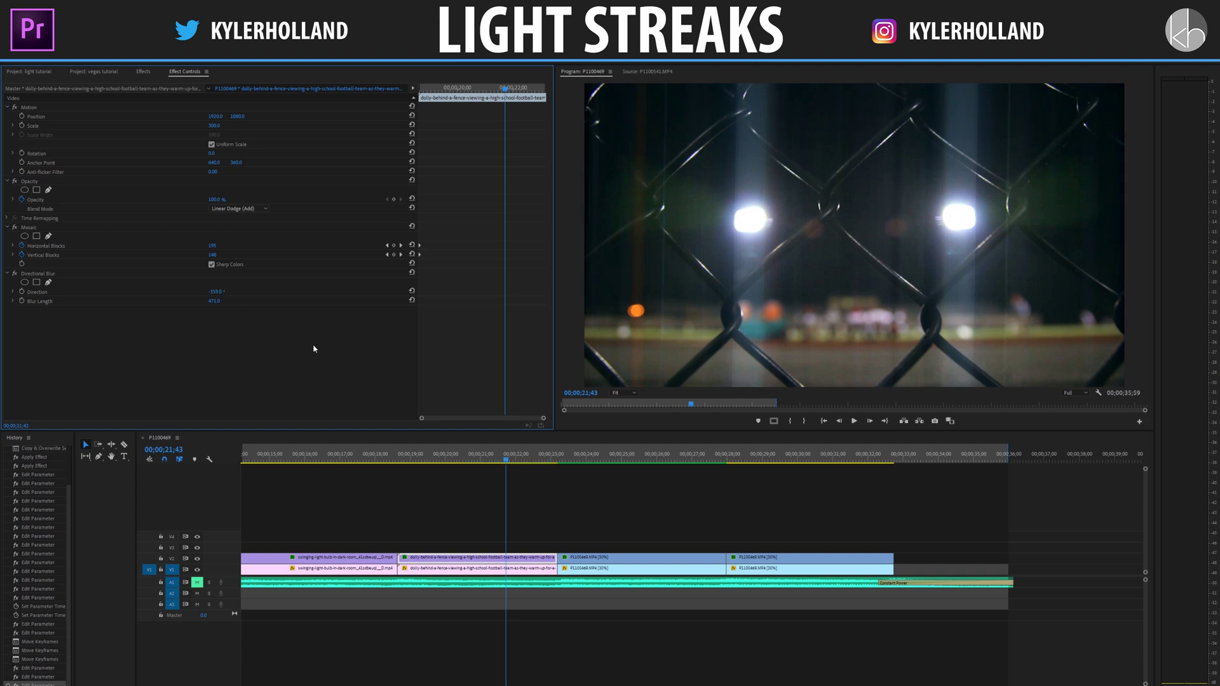
{"action": "left_click", "coordinate": [423, 456]}
{"action": "key", "text": "space"}
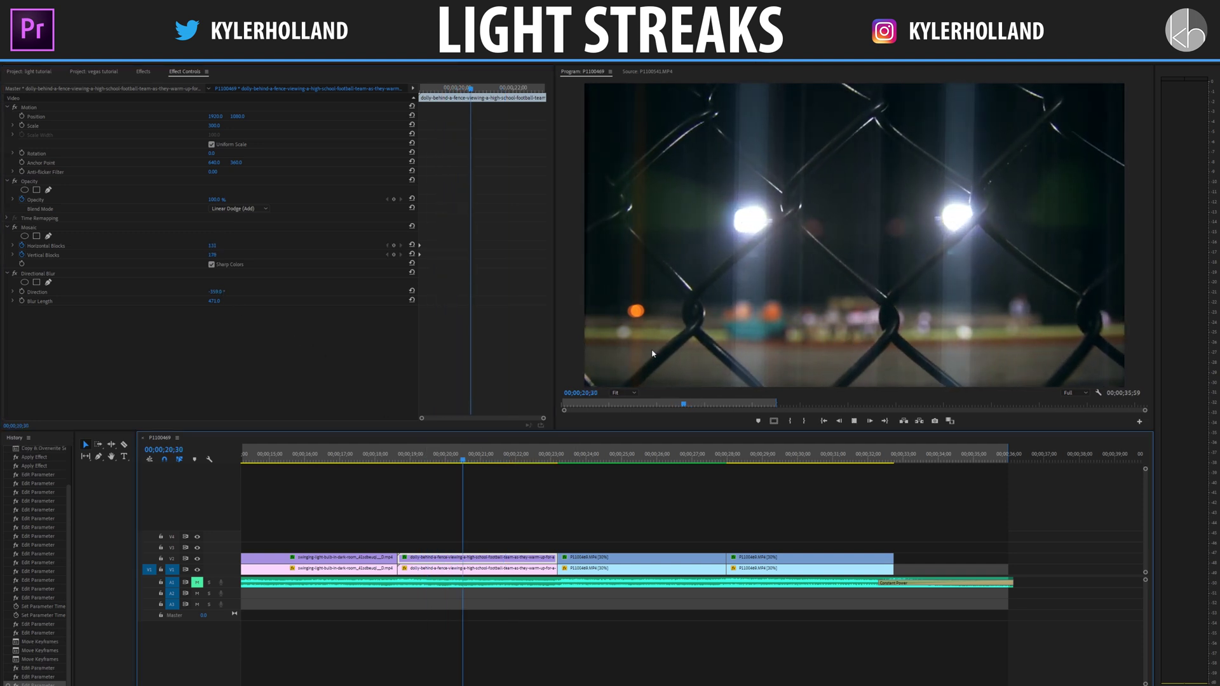